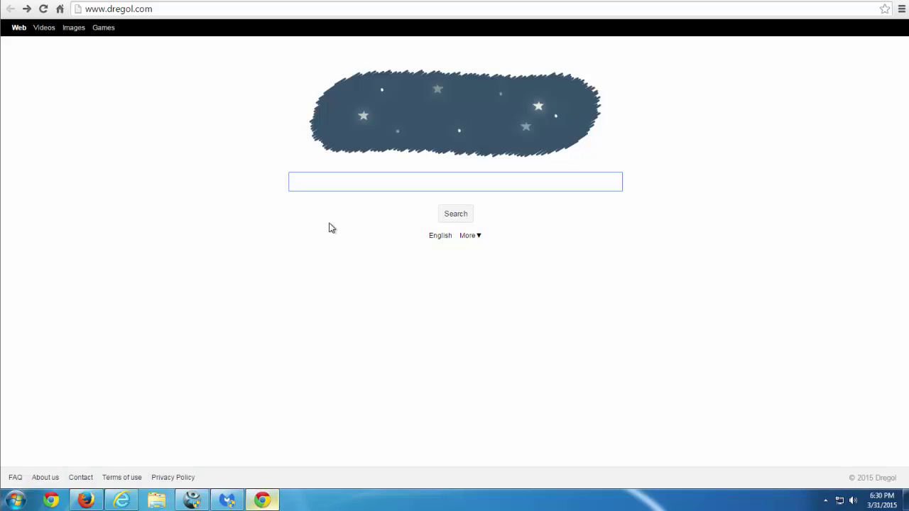
Step: Search '123' from Chrome's dregol.com page to show the Yahoo redirect, then go back
{"action": "left_click", "coordinate": [306, 181]}
{"action": "type", "text": "123"}
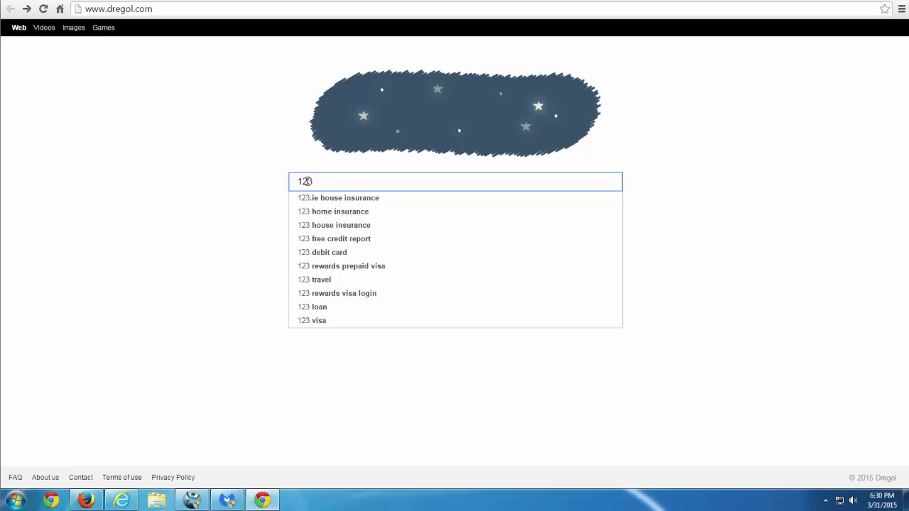
{"action": "key", "text": "Return"}
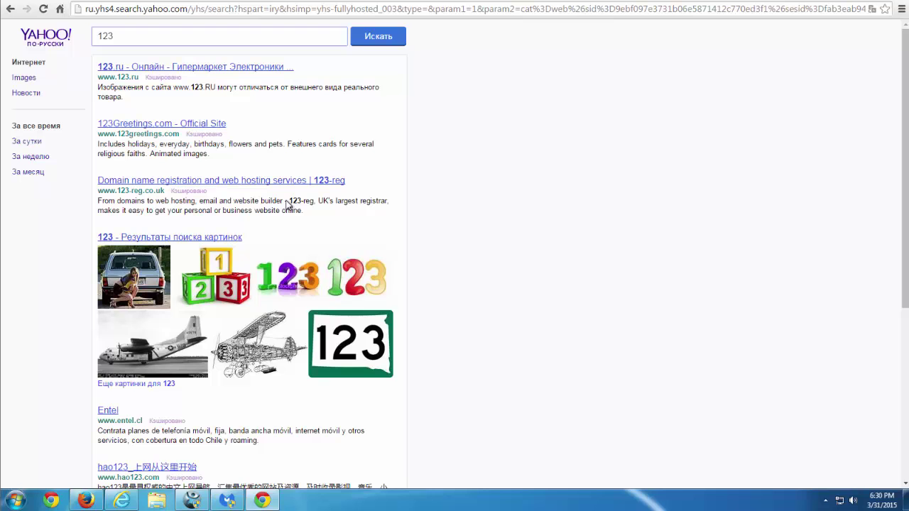
{"action": "scroll", "coordinate": [288, 205], "scroll_direction": "down", "scroll_amount": 2}
{"action": "scroll", "coordinate": [288, 202], "scroll_direction": "down", "scroll_amount": 3}
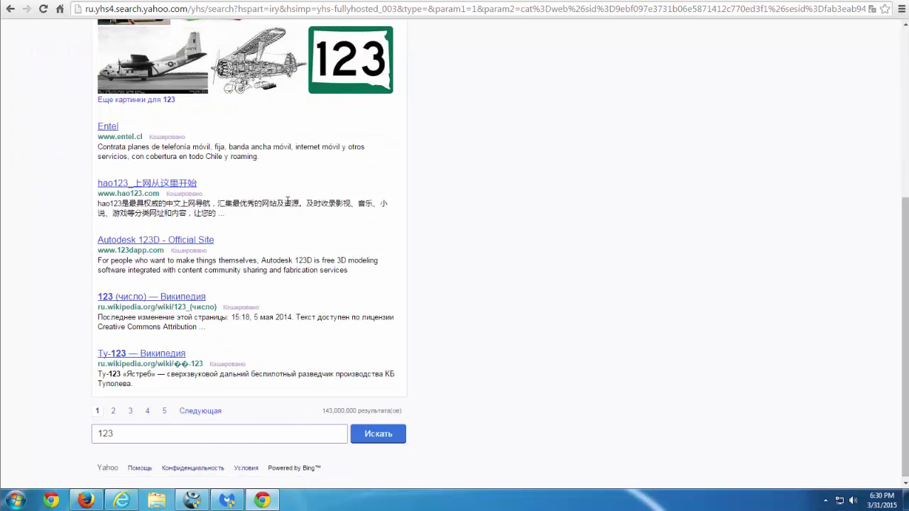
{"action": "scroll", "coordinate": [288, 202], "scroll_direction": "up", "scroll_amount": 3}
{"action": "scroll", "coordinate": [288, 202], "scroll_direction": "up", "scroll_amount": 2}
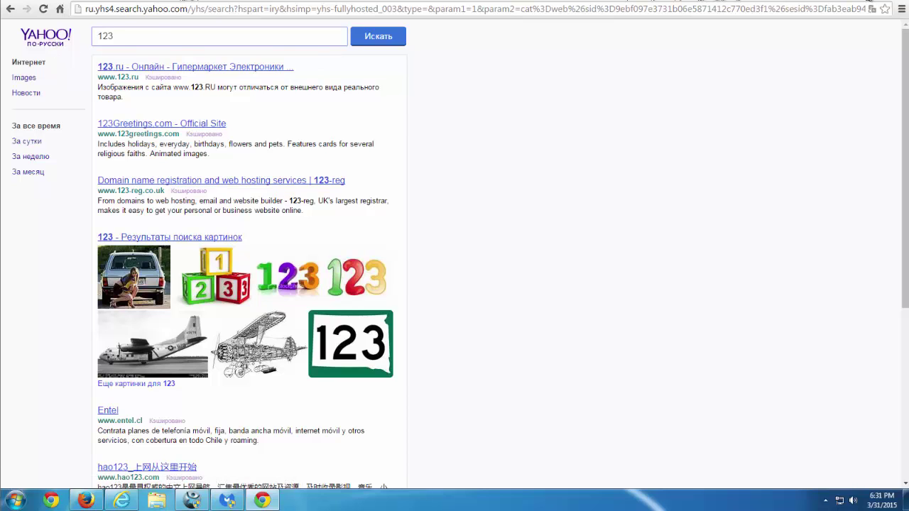
{"action": "left_click", "coordinate": [10, 13]}
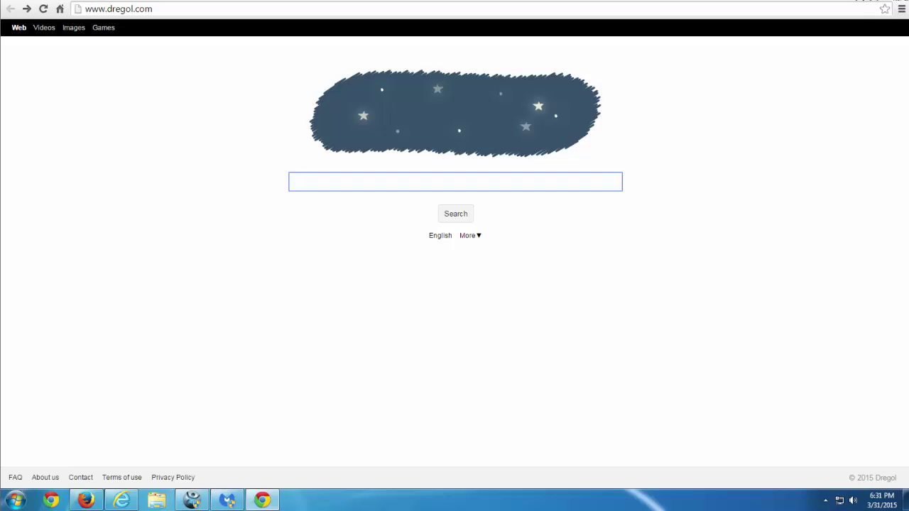
Step: Close Chrome and show the dregol.com start pages in Firefox and Internet Explorer
{"action": "key", "text": "alt+F4"}
{"action": "left_click", "coordinate": [85, 500]}
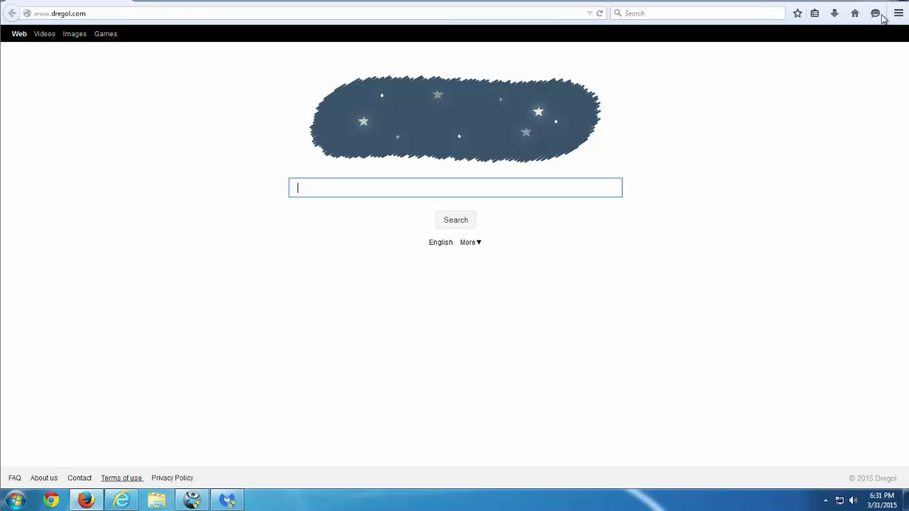
{"action": "key", "text": "alt+F4"}
{"action": "left_click", "coordinate": [122, 500]}
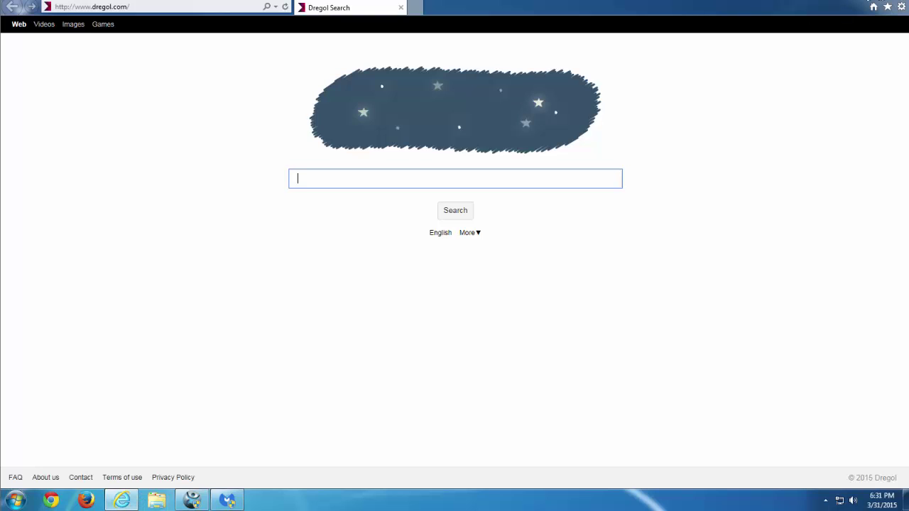
{"action": "key", "text": "alt+F4"}
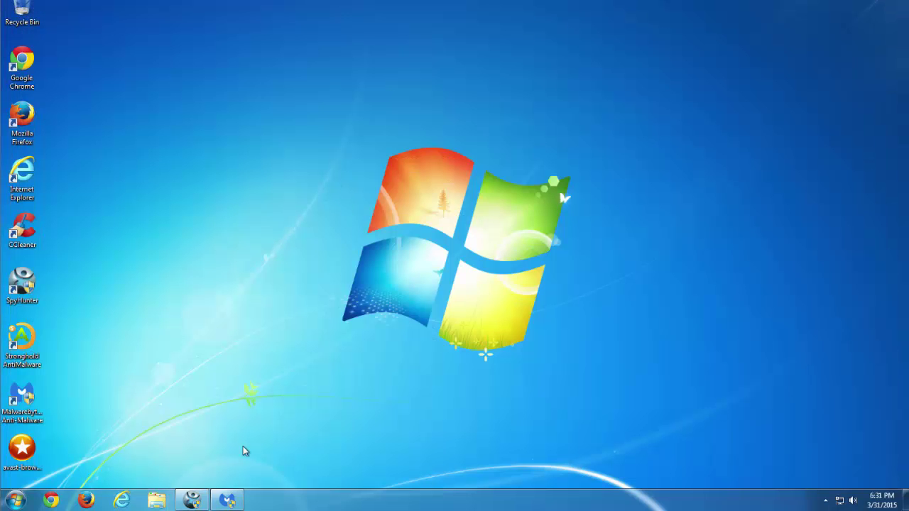
Step: Move the Malwarebytes results aside and run Avast Browser Cleanup as administrator
{"action": "left_click", "coordinate": [227, 501]}
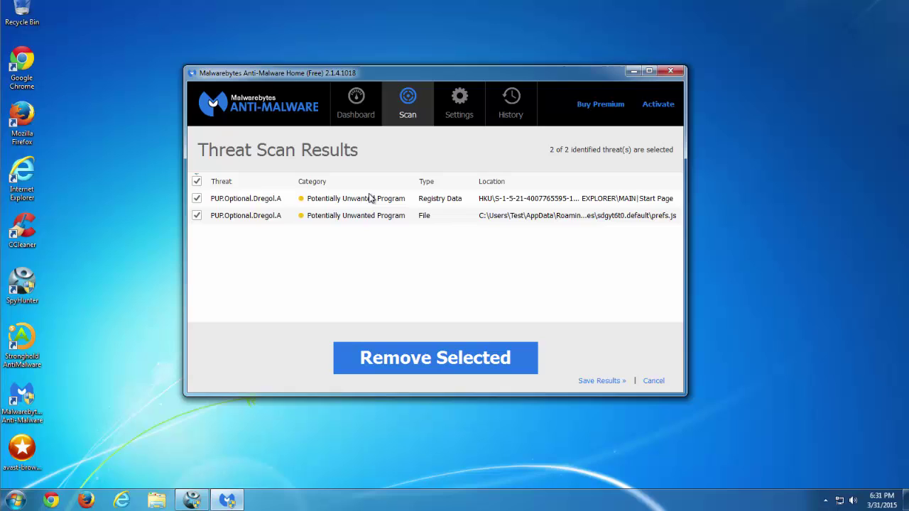
{"action": "left_click_drag", "start_coordinate": [341, 76], "coordinate": [308, 61]}
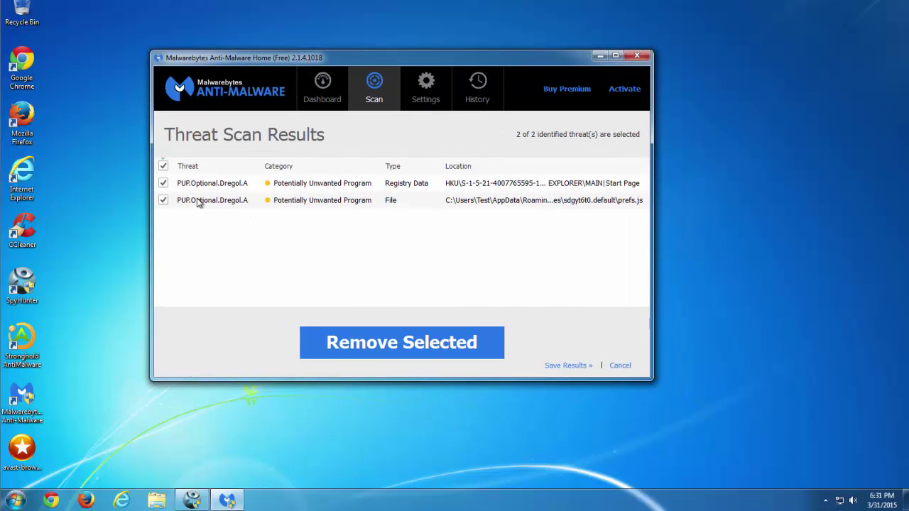
{"action": "left_click", "coordinate": [20, 454]}
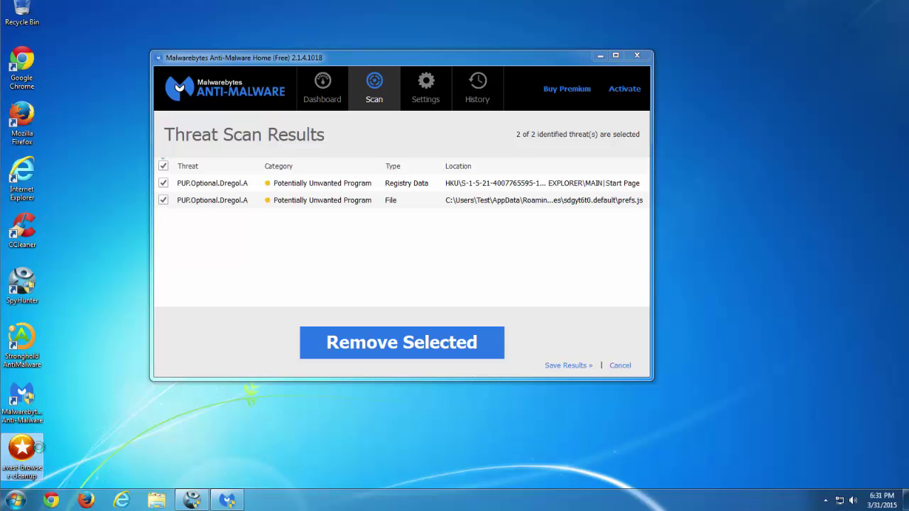
{"action": "right_click", "coordinate": [20, 453]}
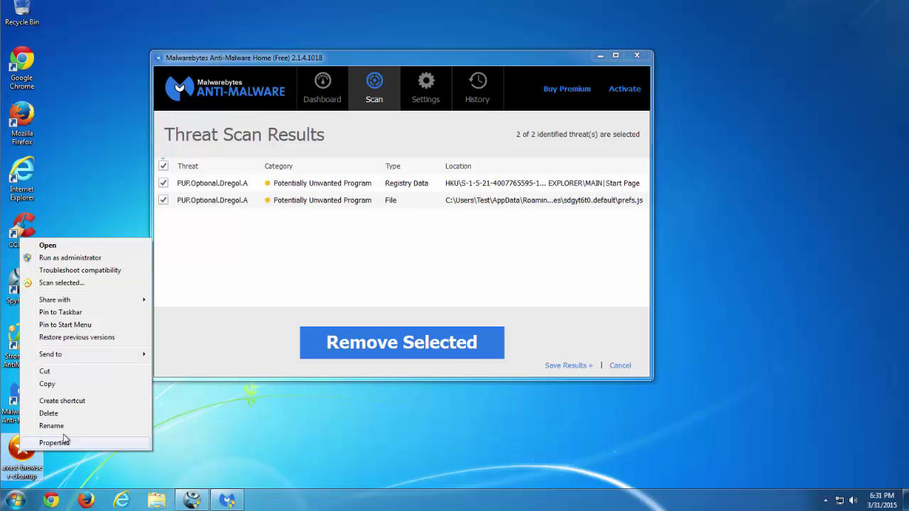
{"action": "left_click", "coordinate": [64, 258]}
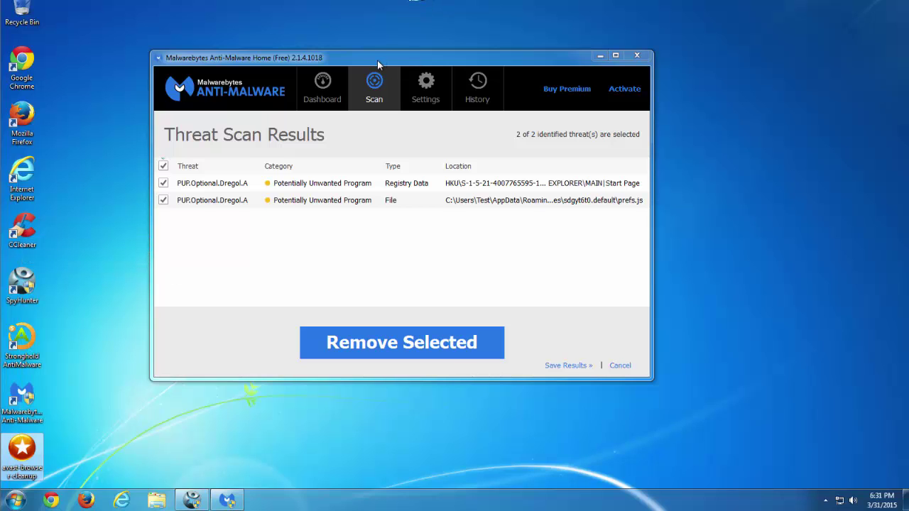
{"action": "left_click_drag", "start_coordinate": [386, 60], "coordinate": [465, 54]}
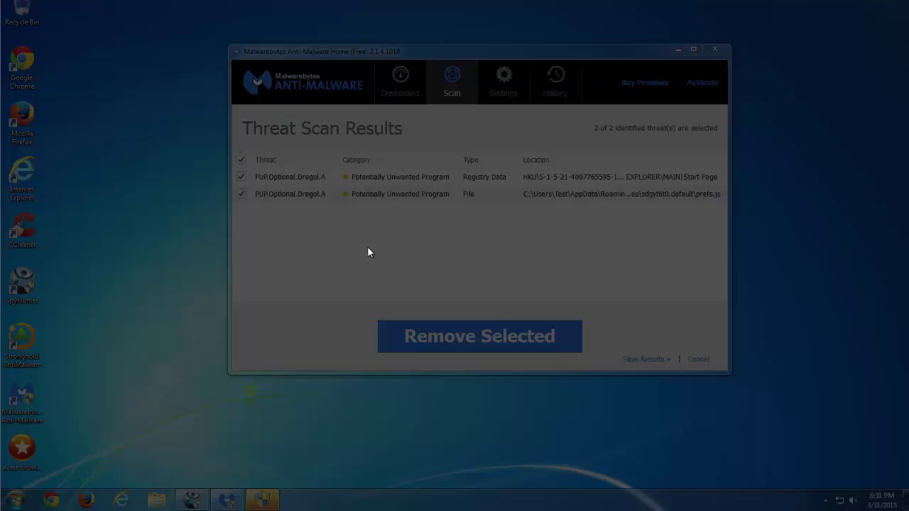
{"action": "left_click", "coordinate": [487, 265]}
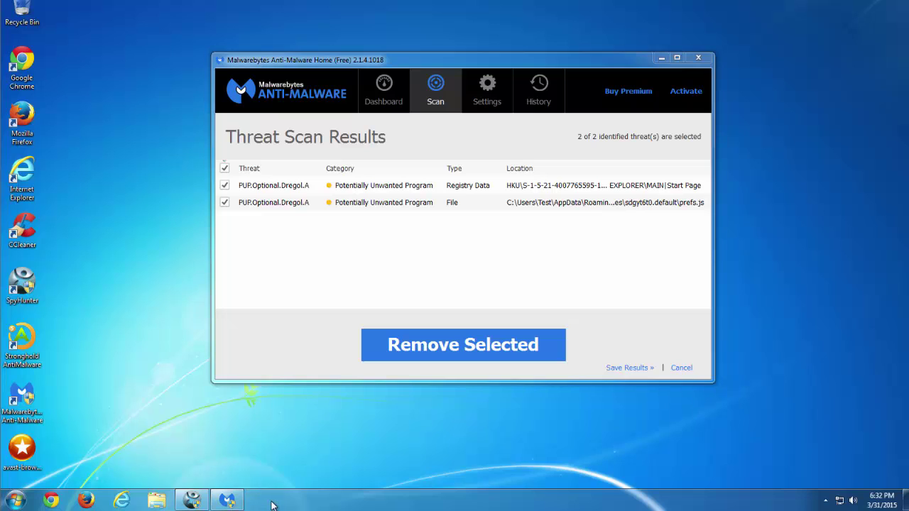
Step: Review Avast's Internet Explorer, Firefox and Chrome add-on lists, then close Avast Browser Cleanup
{"action": "left_click", "coordinate": [660, 56]}
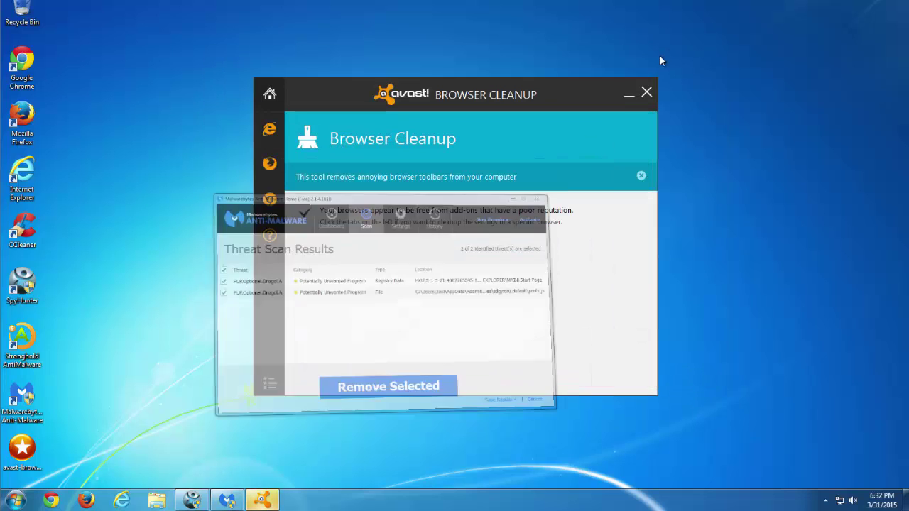
{"action": "left_click_drag", "start_coordinate": [454, 101], "coordinate": [429, 63]}
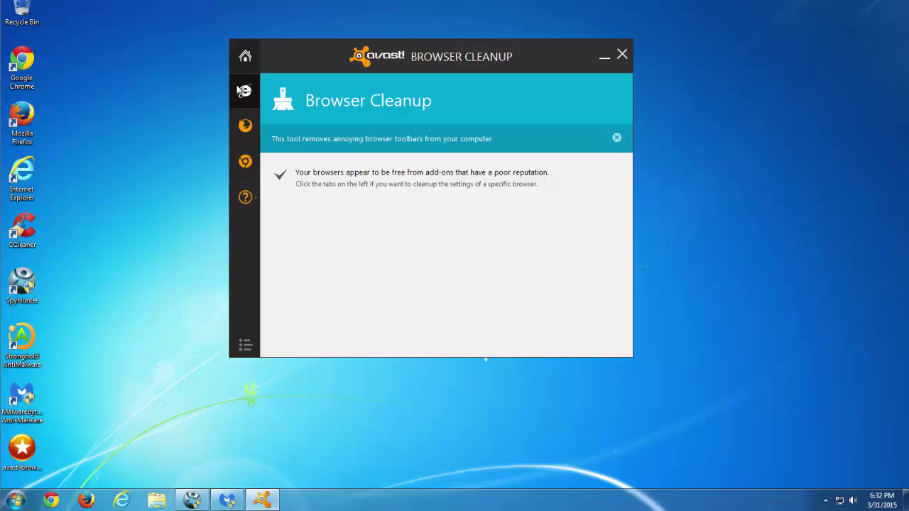
{"action": "left_click", "coordinate": [241, 100]}
{"action": "left_click", "coordinate": [246, 125]}
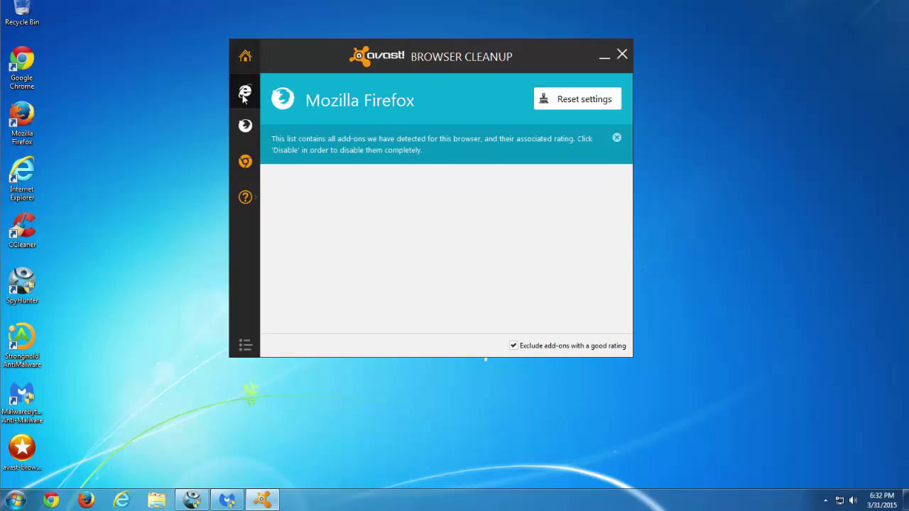
{"action": "left_click", "coordinate": [245, 91]}
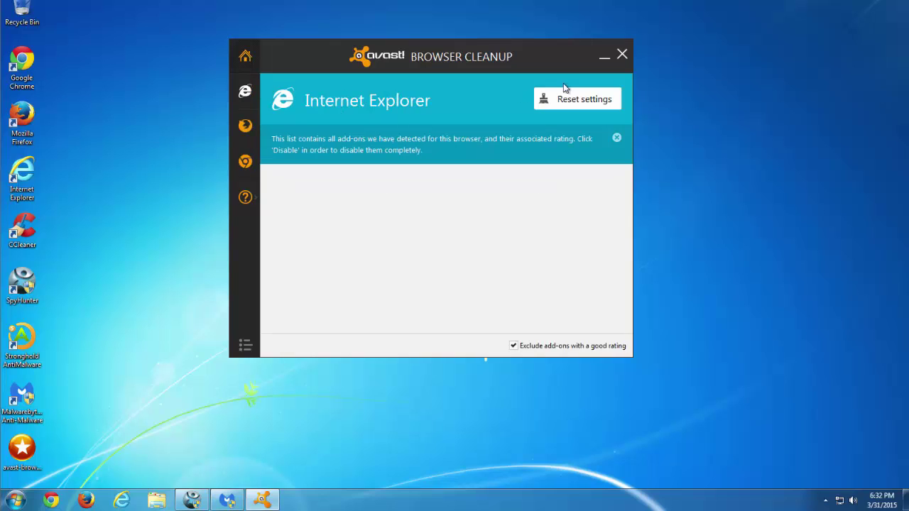
{"action": "left_click", "coordinate": [245, 126]}
{"action": "left_click", "coordinate": [245, 161]}
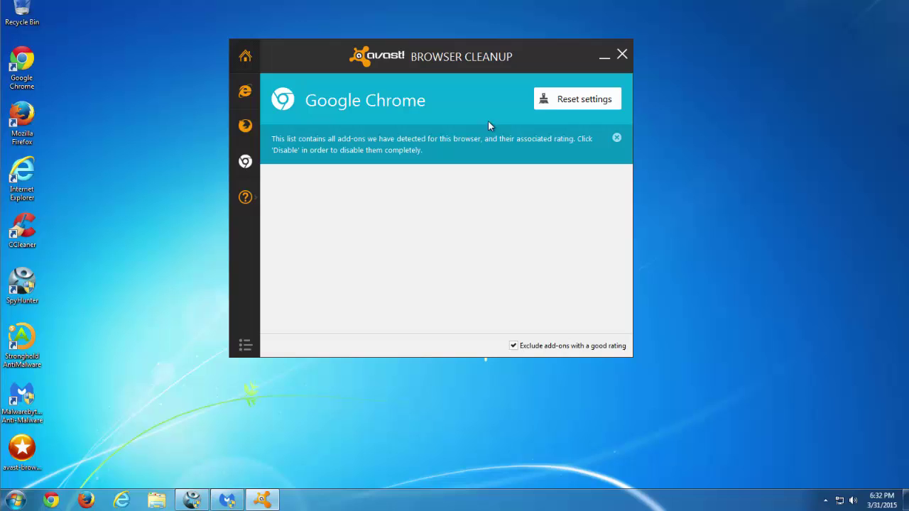
{"action": "left_click", "coordinate": [621, 55]}
Step: Expand SpyHunter's Dregol.com threat to inspect its Start Page and prefs.js infections, then minimize SpyHunter
{"action": "left_click", "coordinate": [192, 500]}
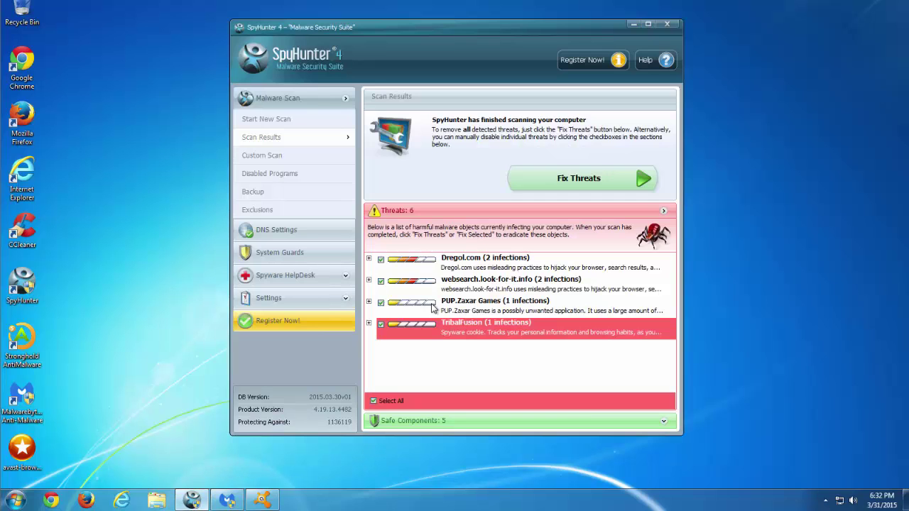
{"action": "left_click", "coordinate": [489, 269]}
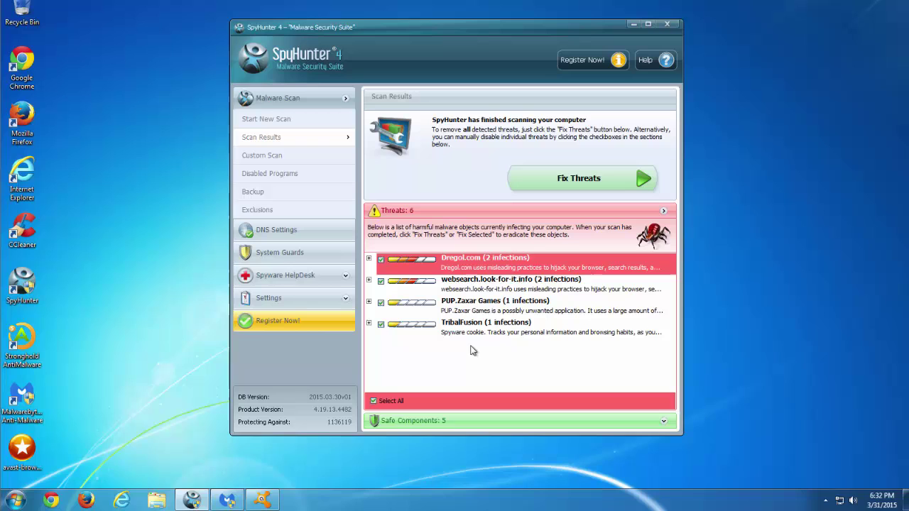
{"action": "left_click", "coordinate": [368, 260]}
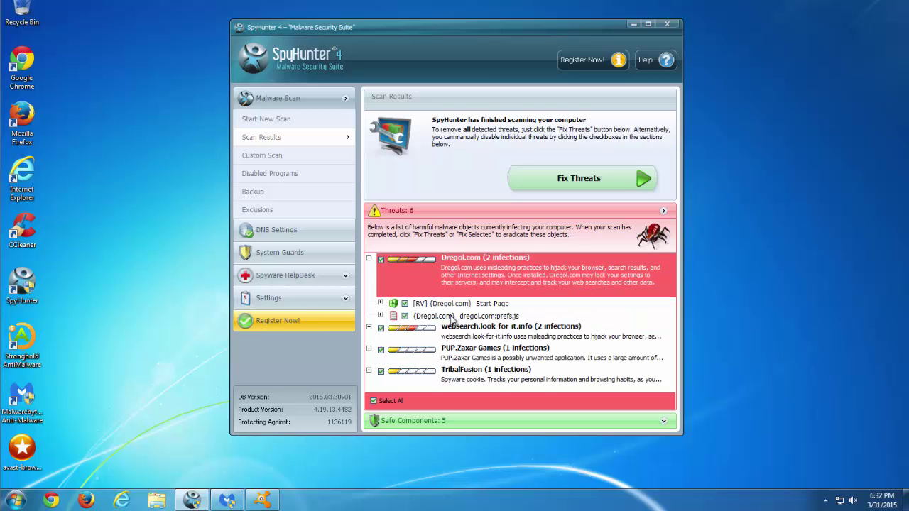
{"action": "left_click", "coordinate": [380, 304]}
{"action": "left_click", "coordinate": [381, 303]}
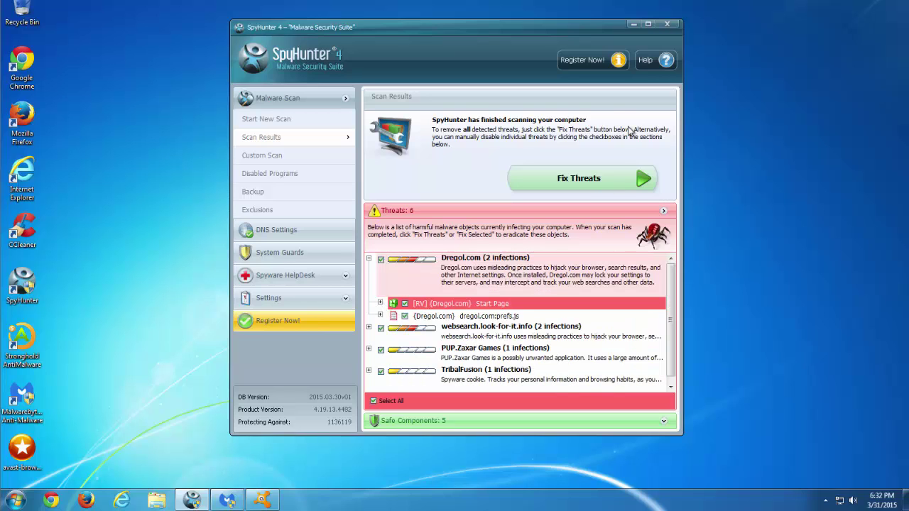
{"action": "left_click", "coordinate": [369, 260]}
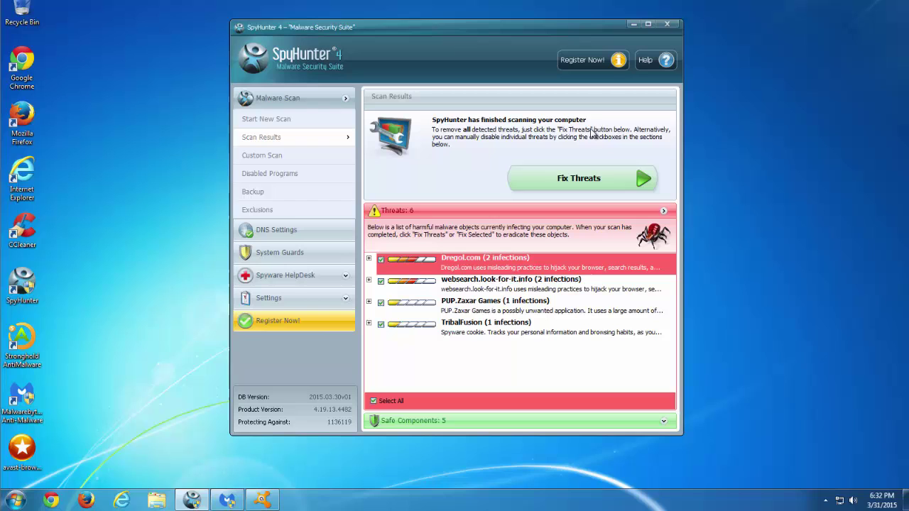
{"action": "left_click", "coordinate": [633, 25]}
Step: Refresh the desktop, then quarantine both PUP.Optional.Dregol.A threats and close Malwarebytes
{"action": "right_click", "coordinate": [140, 389]}
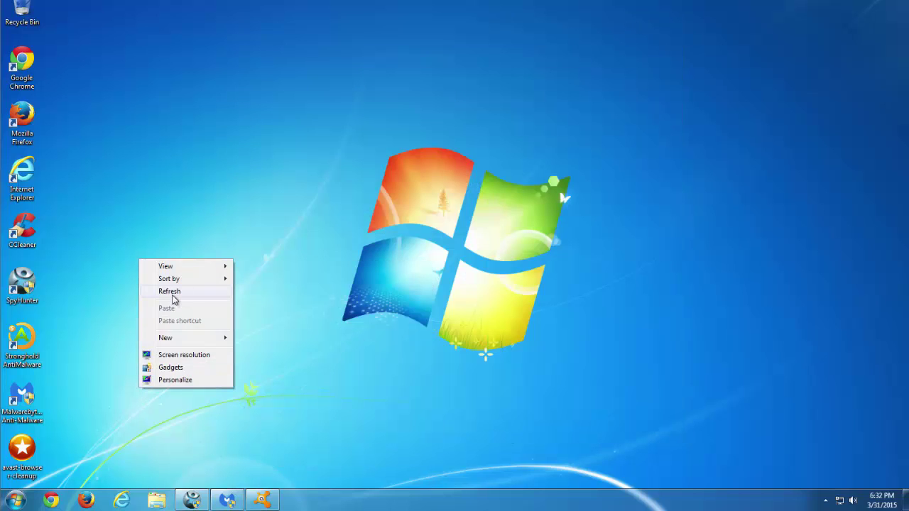
{"action": "left_click", "coordinate": [172, 296]}
{"action": "left_click", "coordinate": [227, 499]}
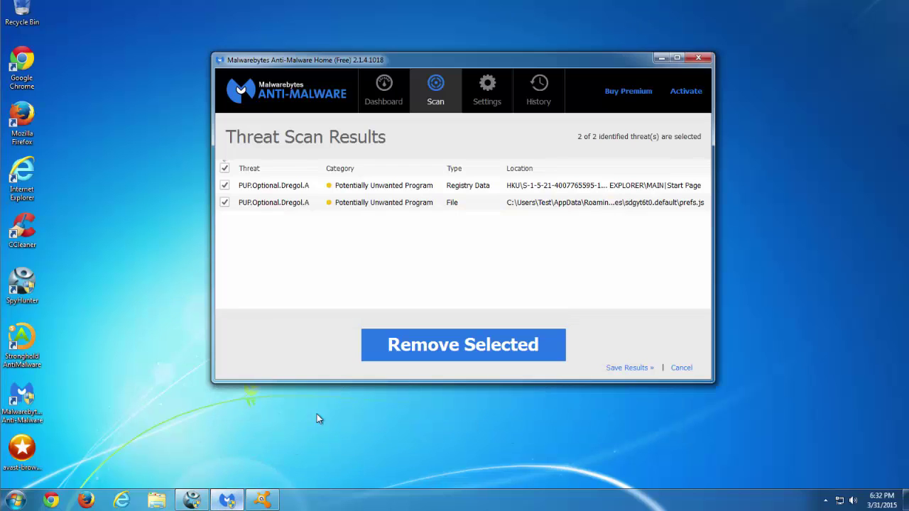
{"action": "left_click", "coordinate": [415, 350]}
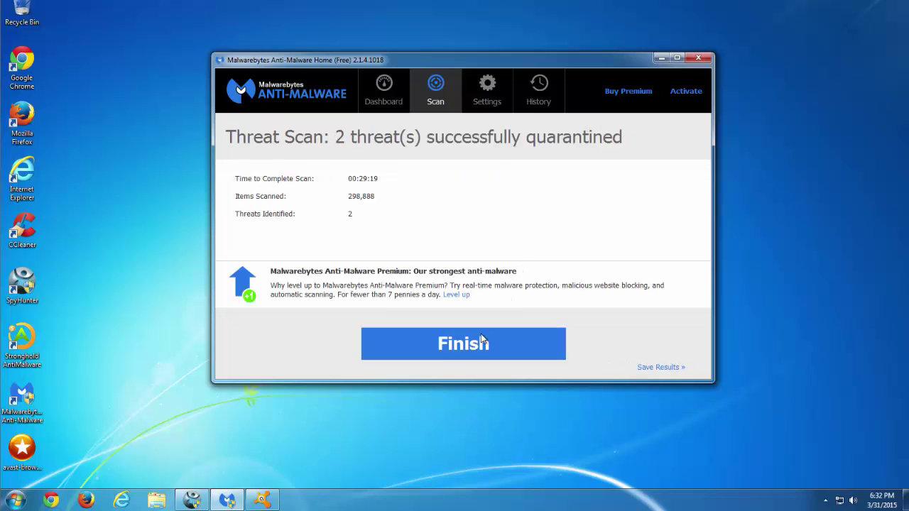
{"action": "left_click", "coordinate": [474, 346]}
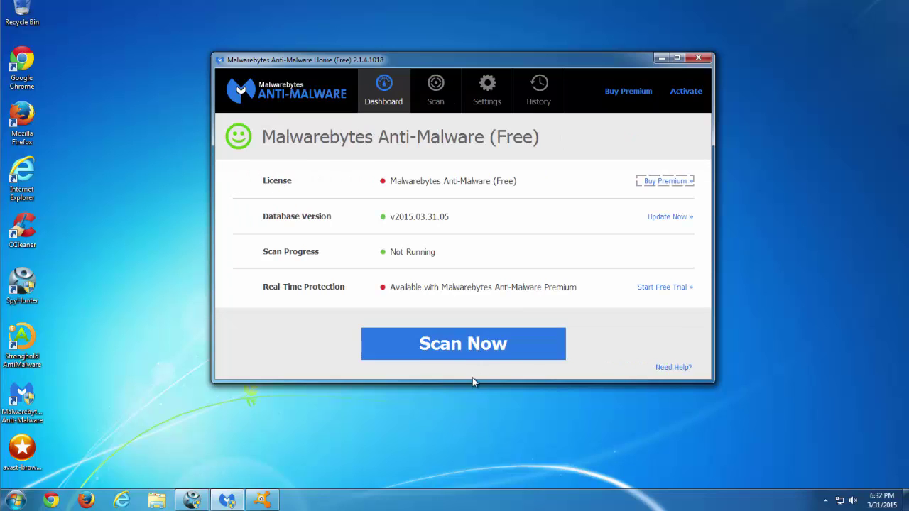
{"action": "left_click", "coordinate": [698, 56]}
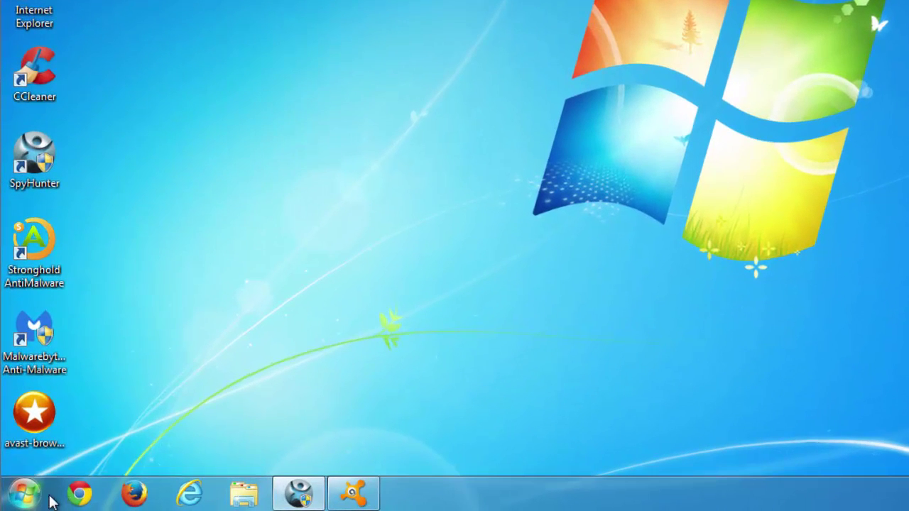
Step: Uninstall CCleaner v5.03 via Control Panel's Programs and Features, then close that window
{"action": "left_click", "coordinate": [24, 492]}
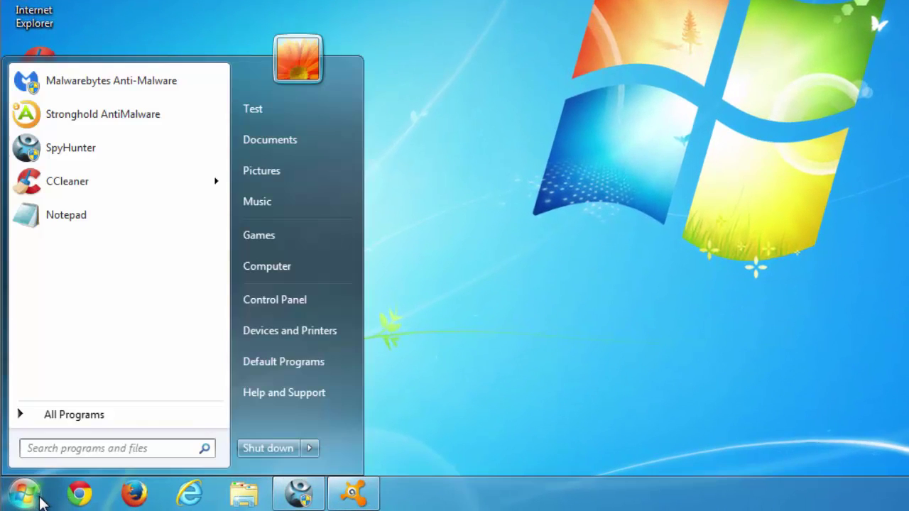
{"action": "left_click", "coordinate": [272, 303]}
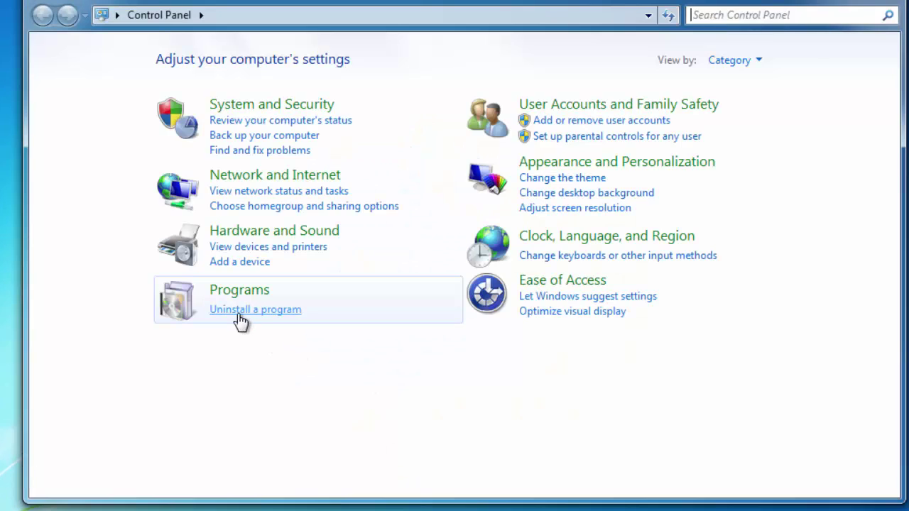
{"action": "left_click", "coordinate": [238, 313]}
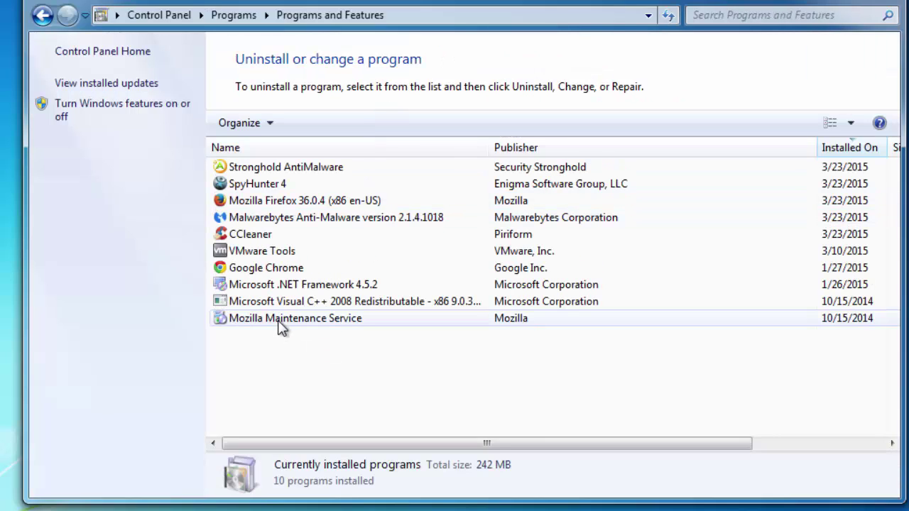
{"action": "left_click", "coordinate": [246, 236]}
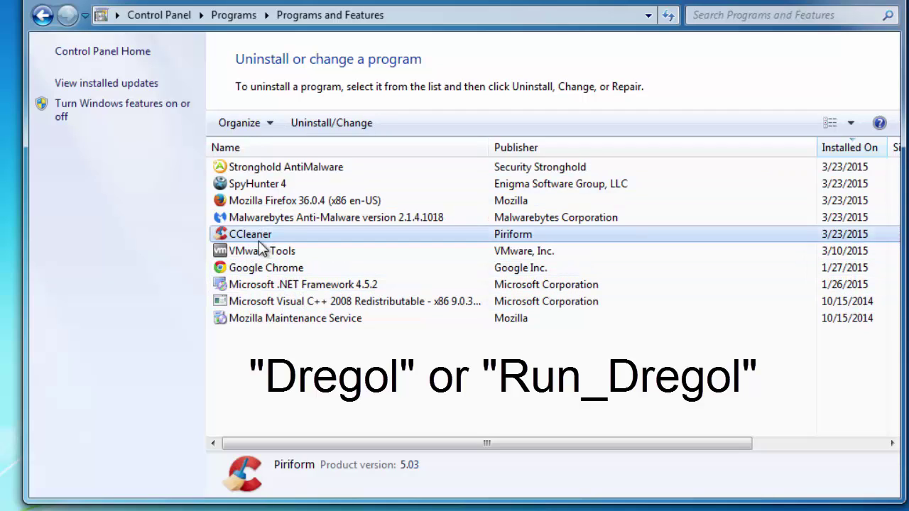
{"action": "left_click", "coordinate": [320, 129]}
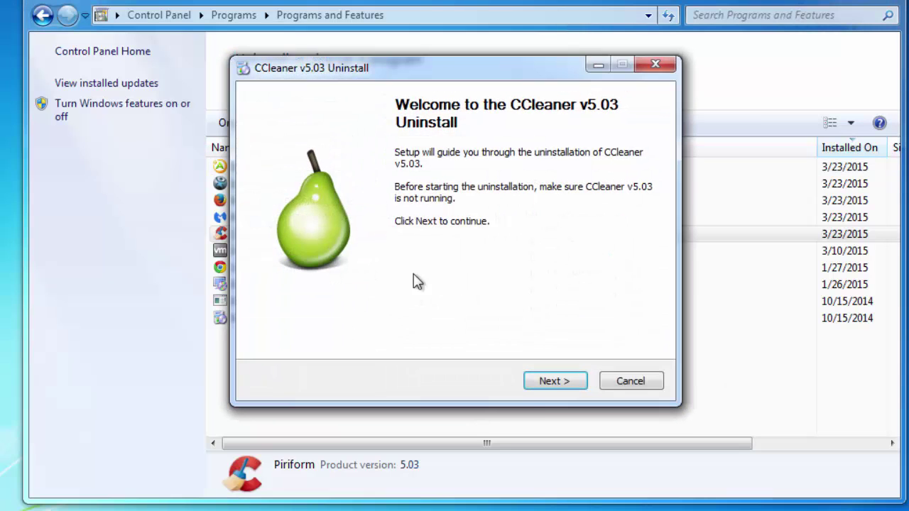
{"action": "left_click", "coordinate": [554, 388]}
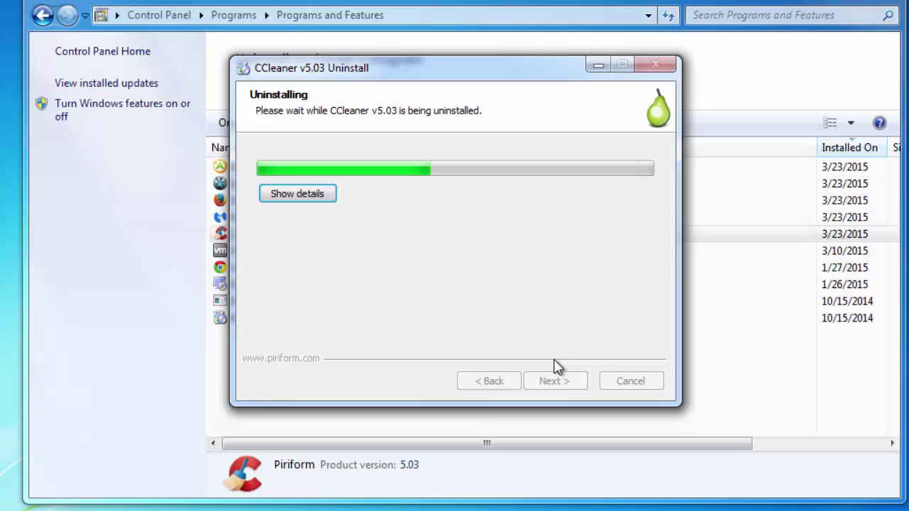
{"action": "left_click_drag", "start_coordinate": [428, 71], "coordinate": [412, 75]}
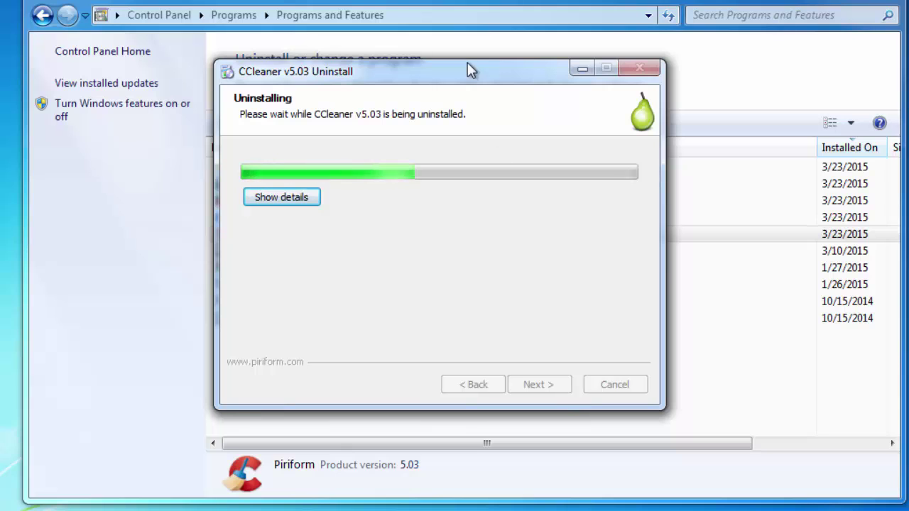
{"action": "mouse_move", "coordinate": [464, 73]}
{"action": "left_mouse_down"}
{"action": "mouse_move", "coordinate": [519, 79]}
{"action": "mouse_move", "coordinate": [736, 40]}
{"action": "left_mouse_up"}
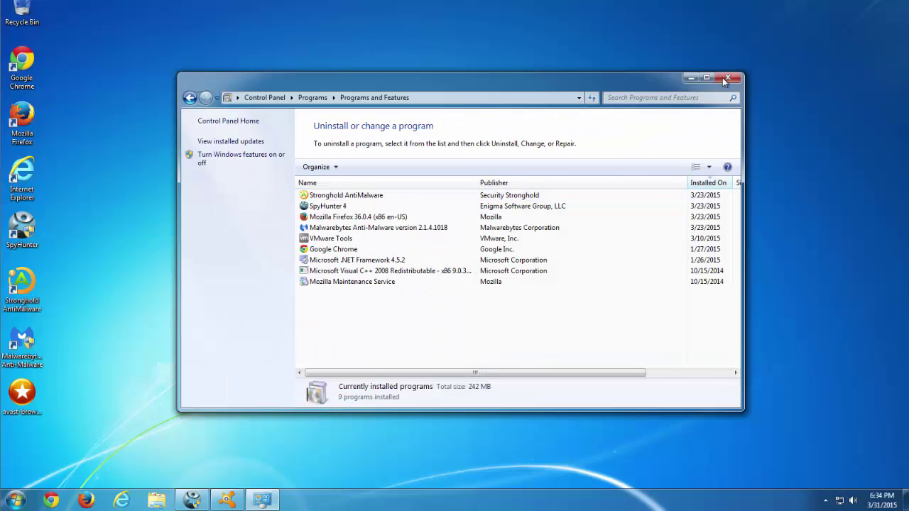
{"action": "left_click", "coordinate": [724, 80]}
{"action": "left_click", "coordinate": [16, 501]}
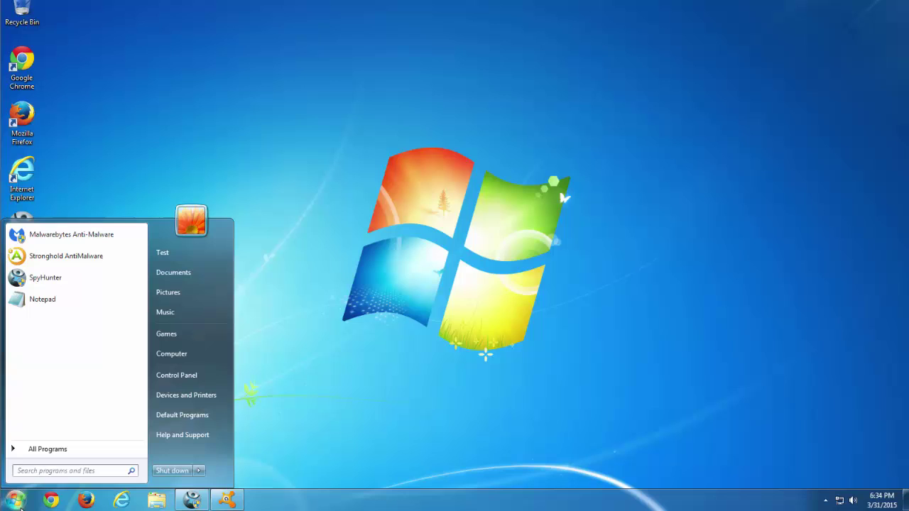
Step: Launch Firefox, dismiss the default-browser prompt and load about:config
{"action": "left_click", "coordinate": [241, 387]}
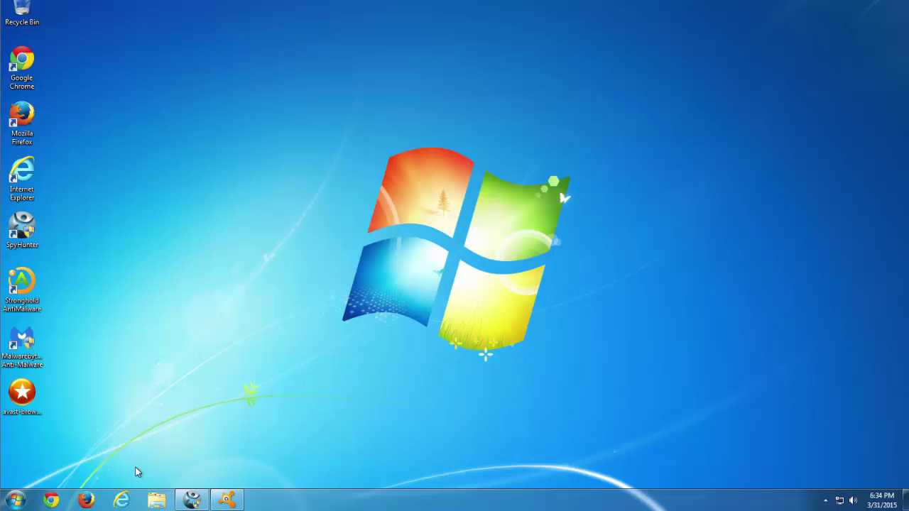
{"action": "left_click", "coordinate": [86, 501]}
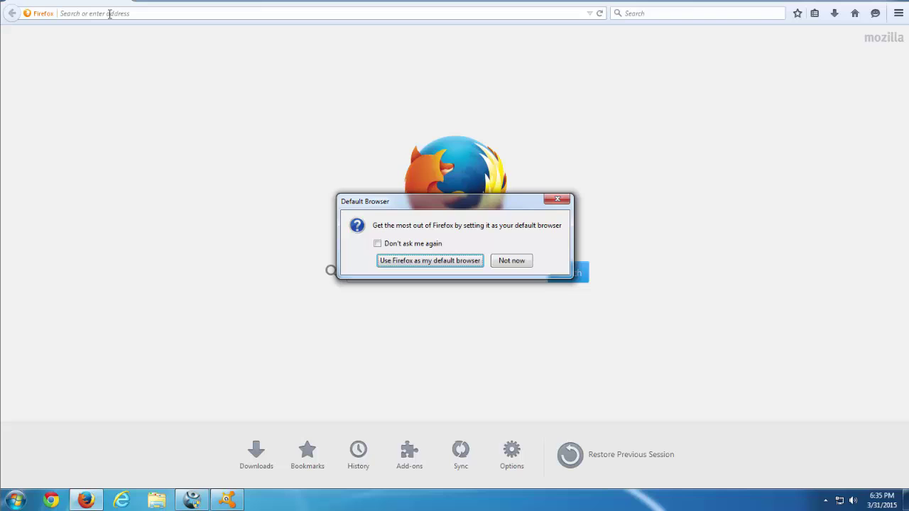
{"action": "left_click", "coordinate": [511, 261]}
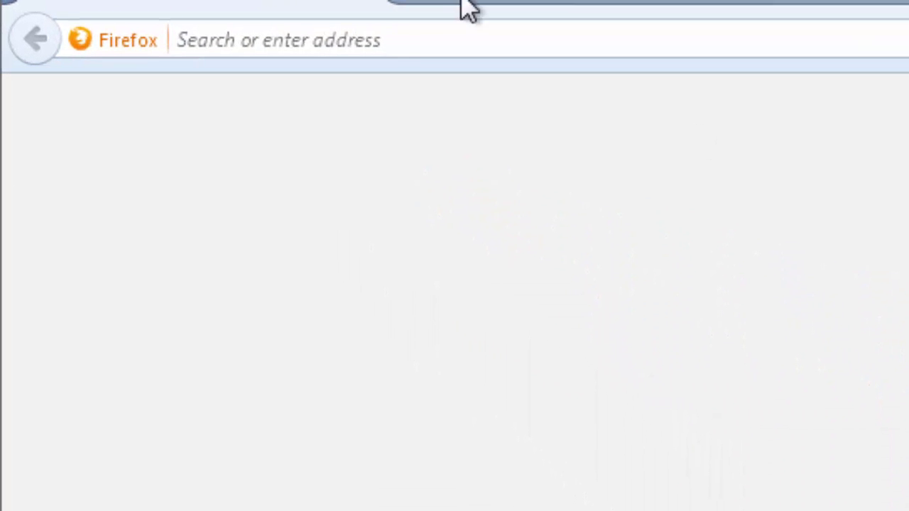
{"action": "type", "text": "abou"}
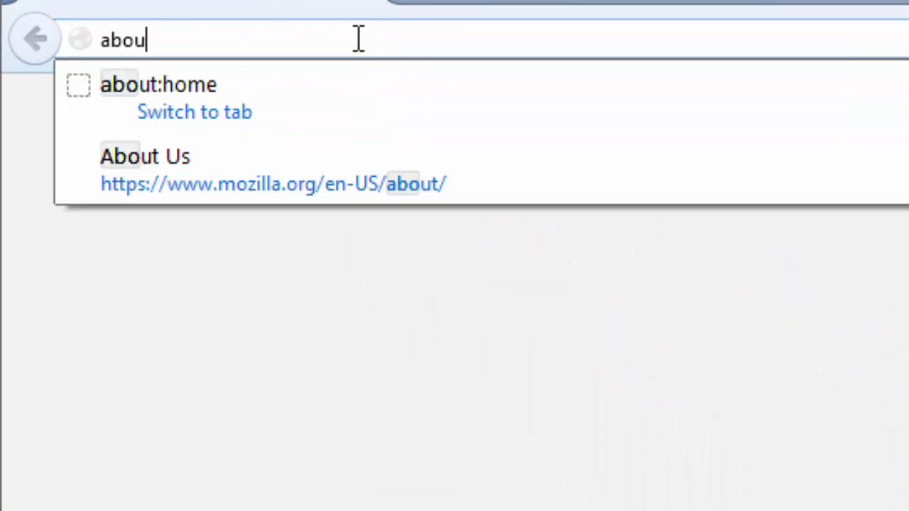
{"action": "type", "text": "t:co"}
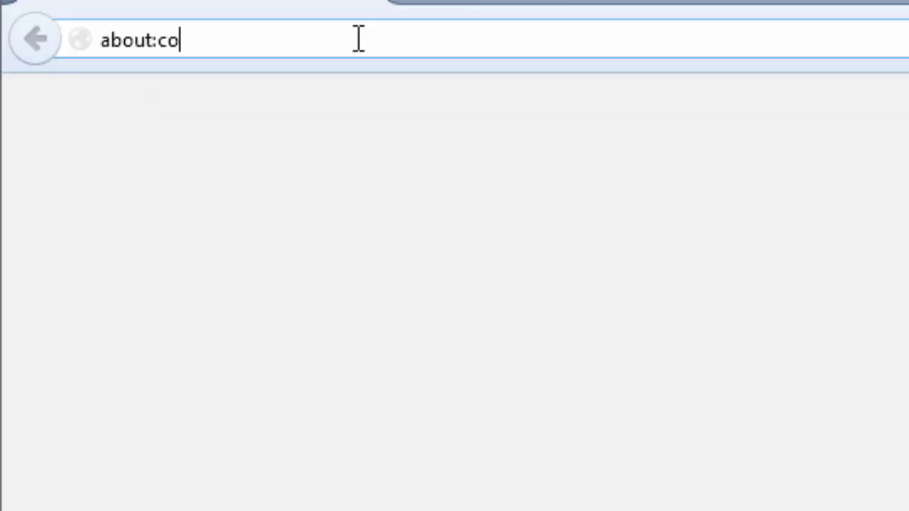
{"action": "type", "text": "nfig"}
{"action": "key", "text": "BackSpace"}
{"action": "type", "text": "fig"}
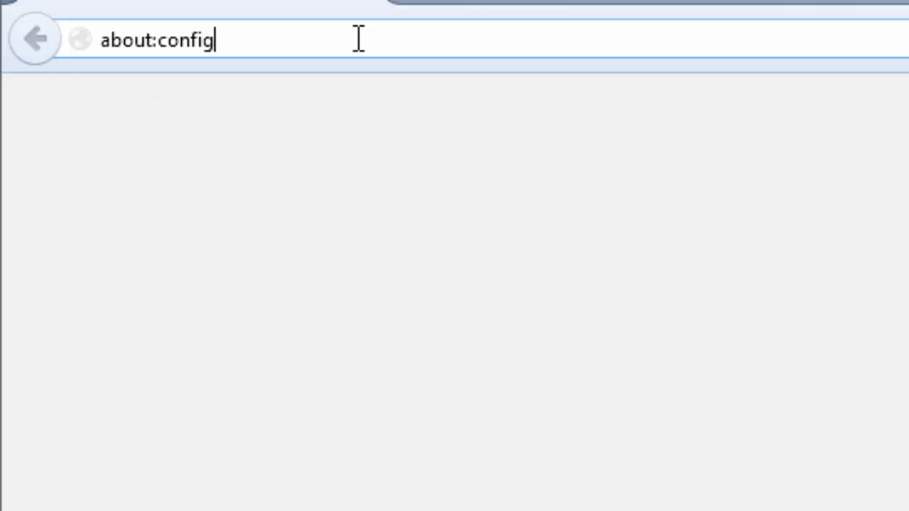
{"action": "key", "text": "Return"}
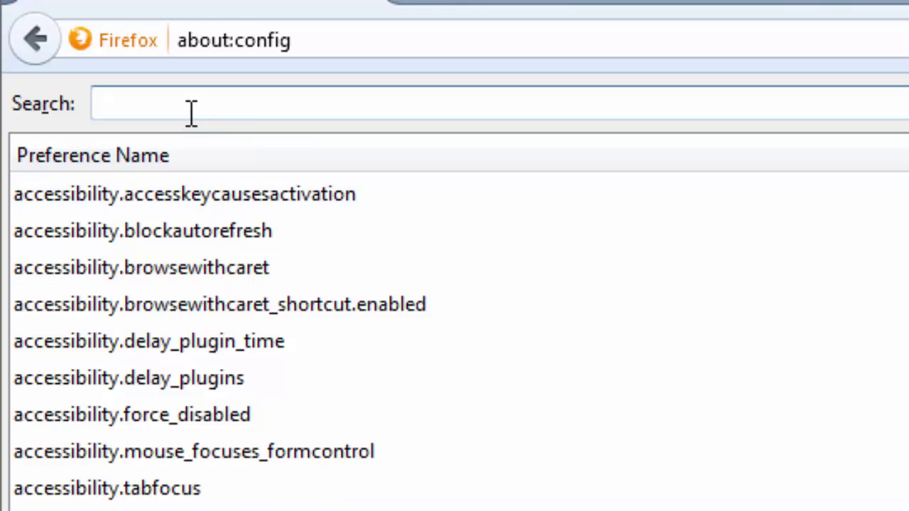
Step: Filter about:config for 'dregol' and confirm no Dregol preferences exist
{"action": "type", "text": "dregol"}
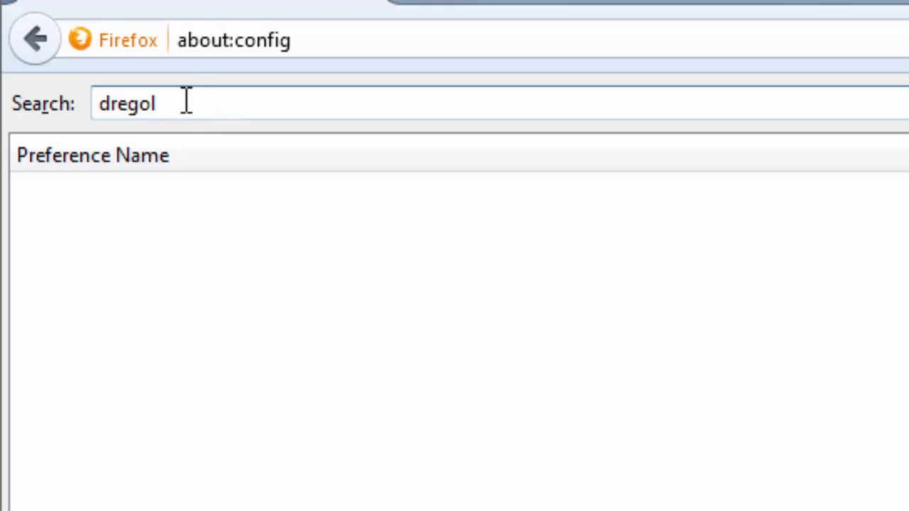
{"action": "key", "text": "BackSpace"}
{"action": "key", "text": "BackSpace"}
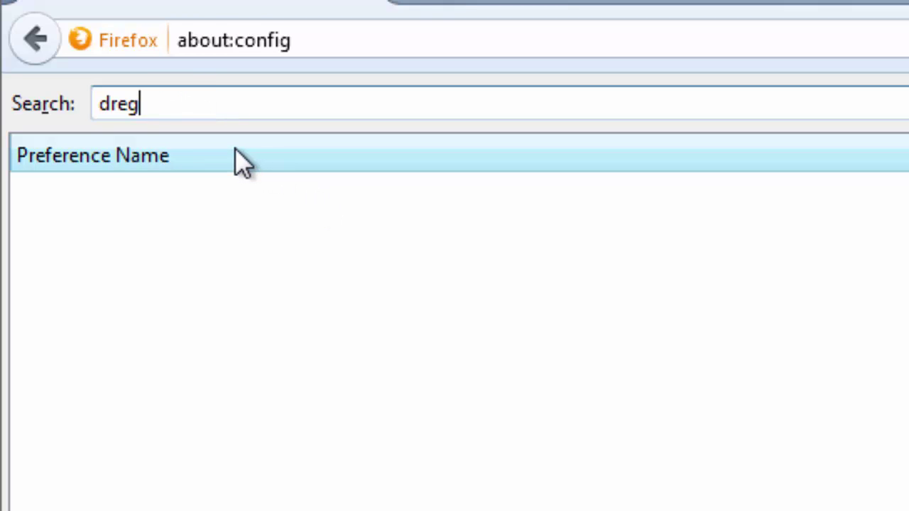
{"action": "key", "text": "BackSpace"}
{"action": "key", "text": "BackSpace"}
{"action": "key", "text": "BackSpace"}
{"action": "right_click", "coordinate": [183, 192]}
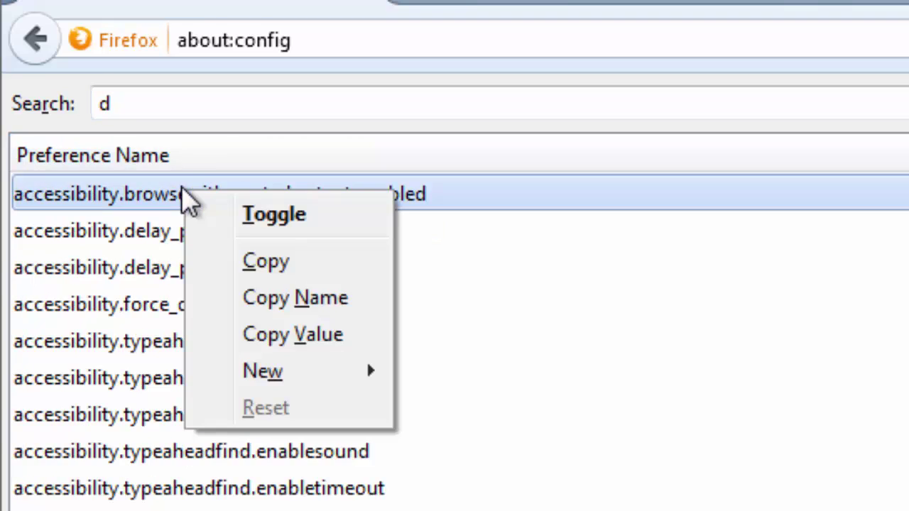
{"action": "left_click", "coordinate": [146, 121]}
Step: Filter for 'search' and reset browser.search.countryCode to its default
{"action": "left_click", "coordinate": [32, 103]}
{"action": "type", "text": "se"}
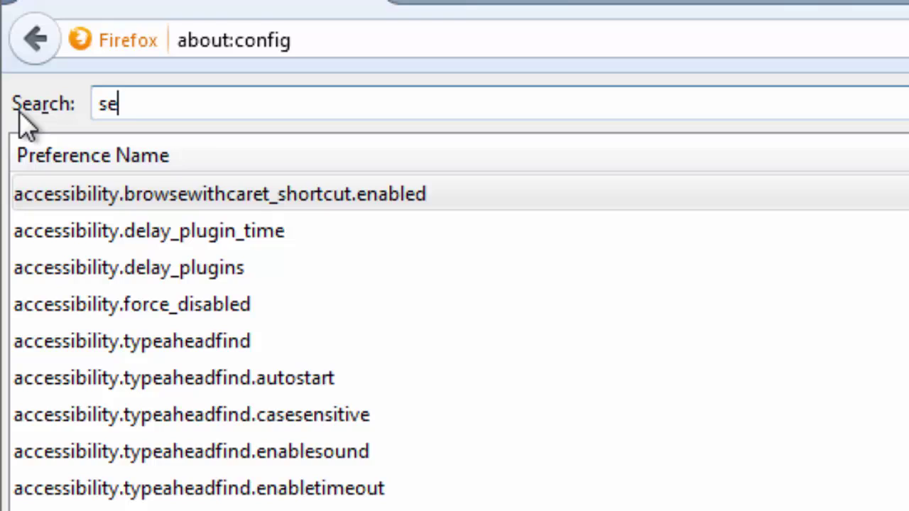
{"action": "type", "text": "arch"}
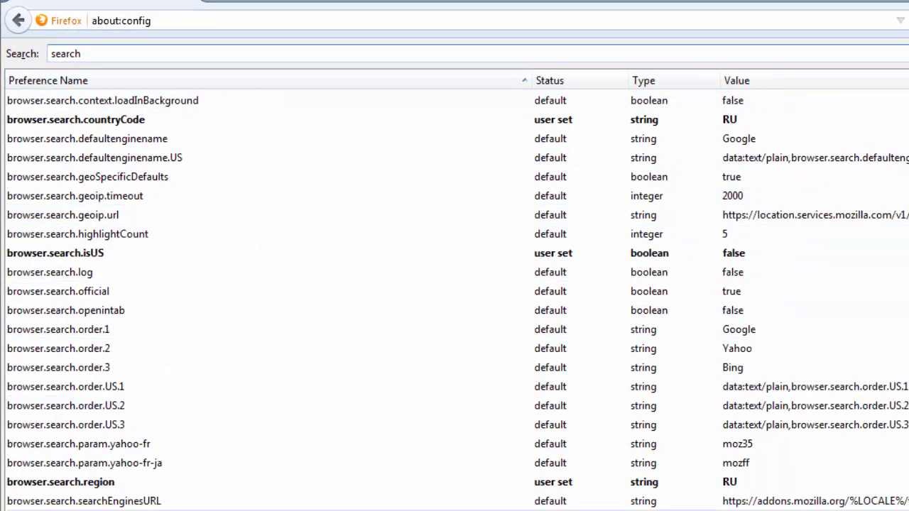
{"action": "right_click", "coordinate": [75, 122]}
{"action": "left_click", "coordinate": [113, 235]}
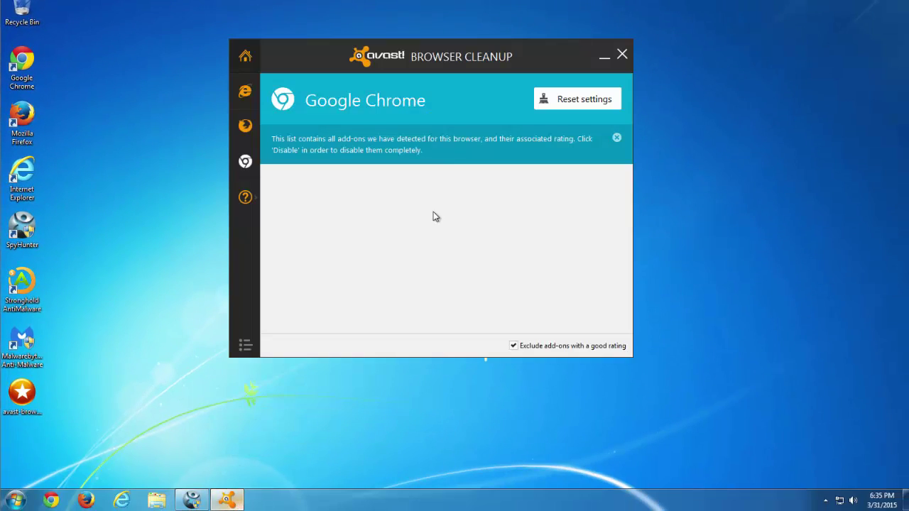
Step: Reset Firefox to its original search and browser settings with Avast Browser Cleanup
{"action": "left_click", "coordinate": [246, 132]}
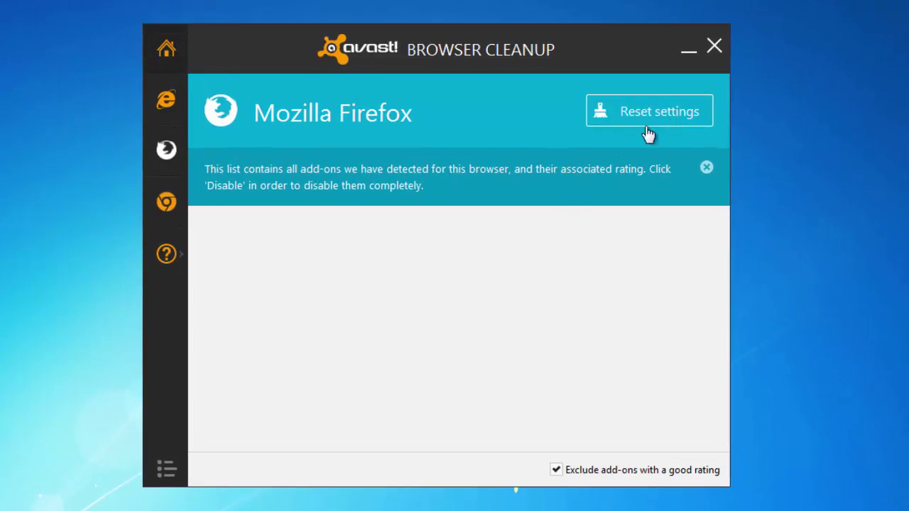
{"action": "left_click", "coordinate": [647, 130]}
{"action": "left_click", "coordinate": [544, 269]}
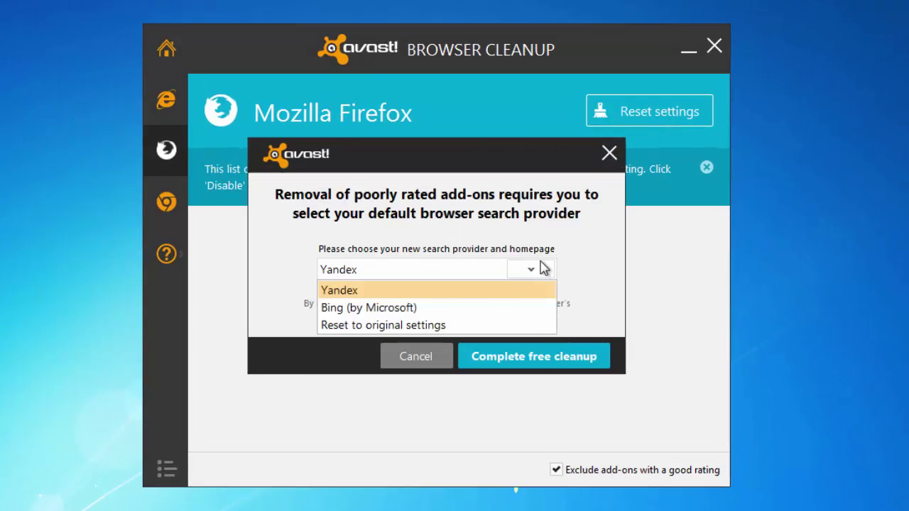
{"action": "left_click", "coordinate": [403, 325]}
{"action": "left_click", "coordinate": [550, 359]}
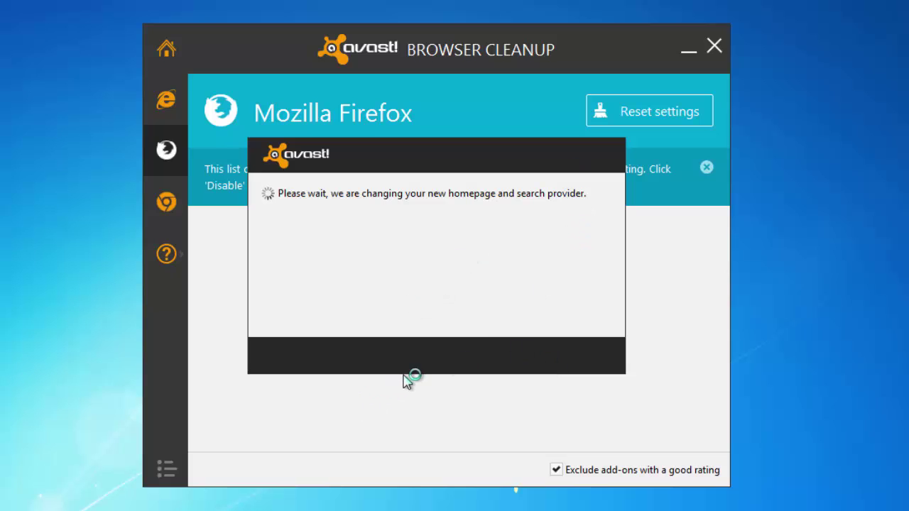
{"action": "left_click", "coordinate": [569, 357]}
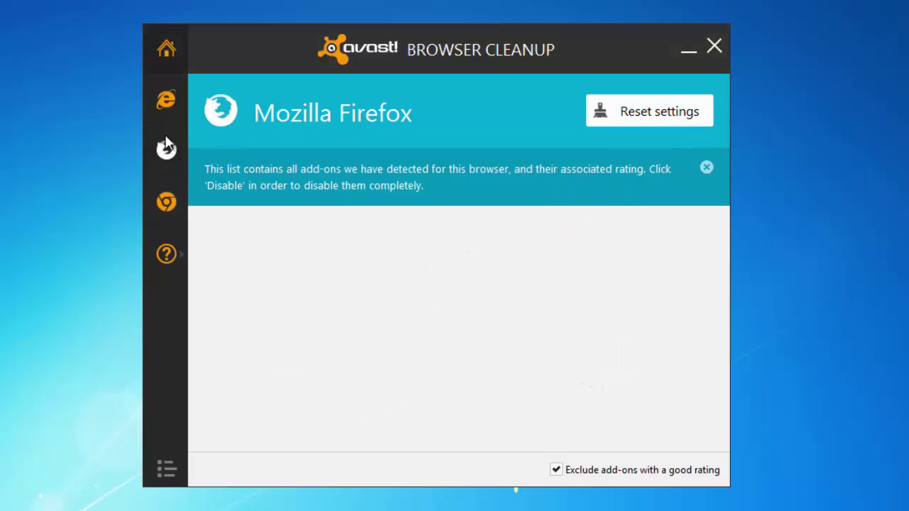
Step: Reset Internet Explorer to its original search and browser settings with Avast Browser Cleanup
{"action": "left_click", "coordinate": [165, 99]}
{"action": "left_click", "coordinate": [636, 116]}
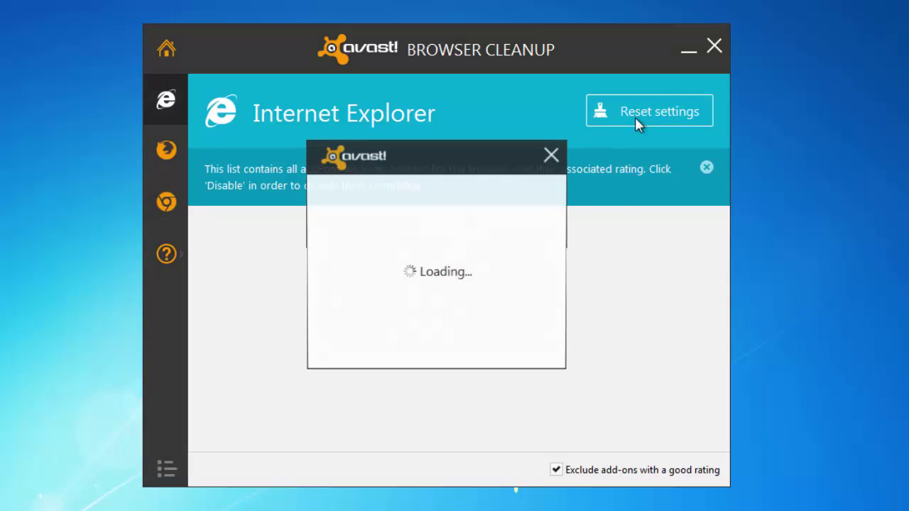
{"action": "left_click", "coordinate": [529, 271]}
{"action": "left_click", "coordinate": [465, 325]}
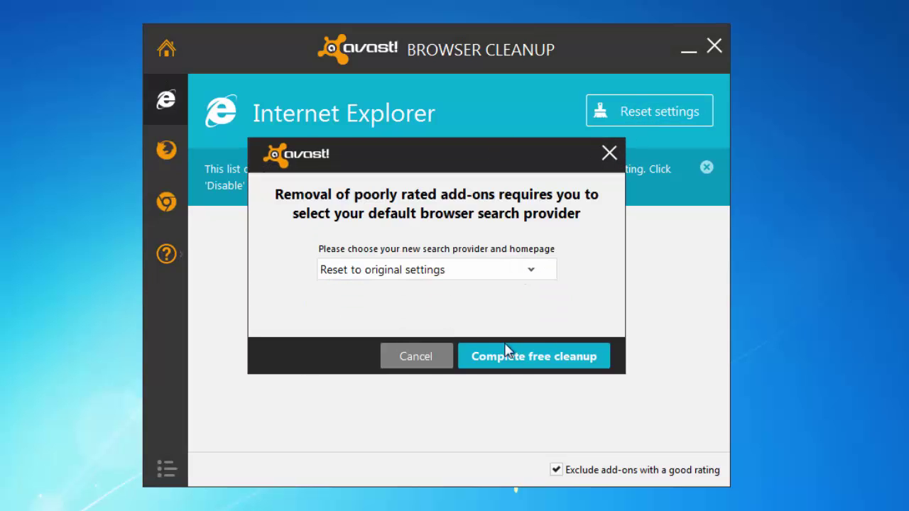
{"action": "left_click", "coordinate": [531, 360]}
{"action": "left_click", "coordinate": [542, 359]}
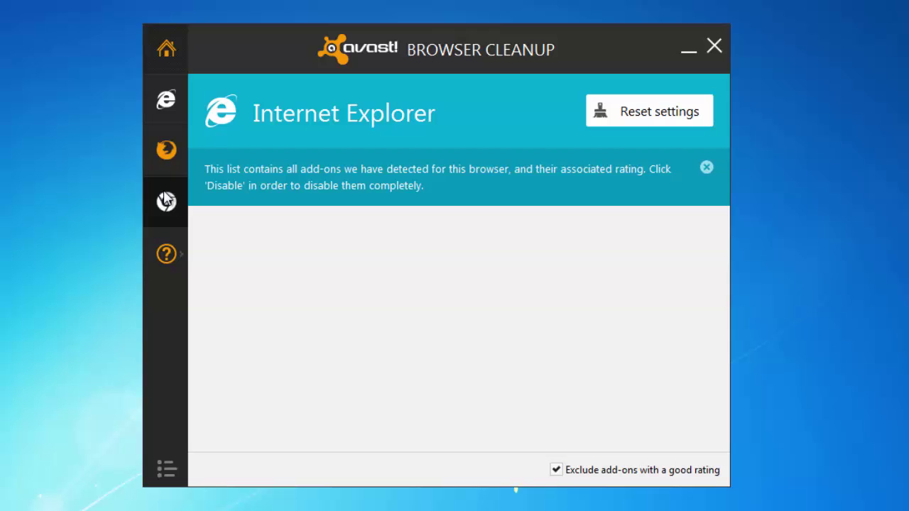
Step: Close Avast Browser Cleanup from the Chrome page and refresh the desktop twice
{"action": "left_click", "coordinate": [166, 202]}
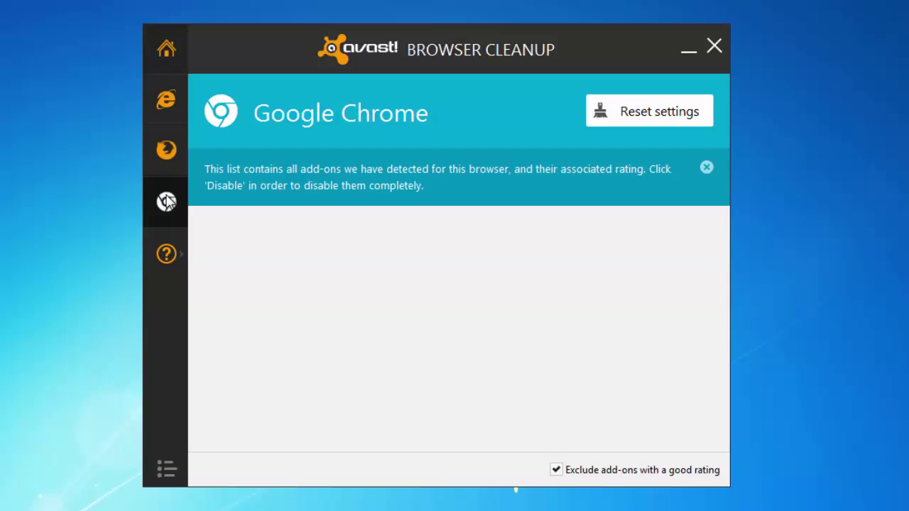
{"action": "left_click", "coordinate": [715, 47]}
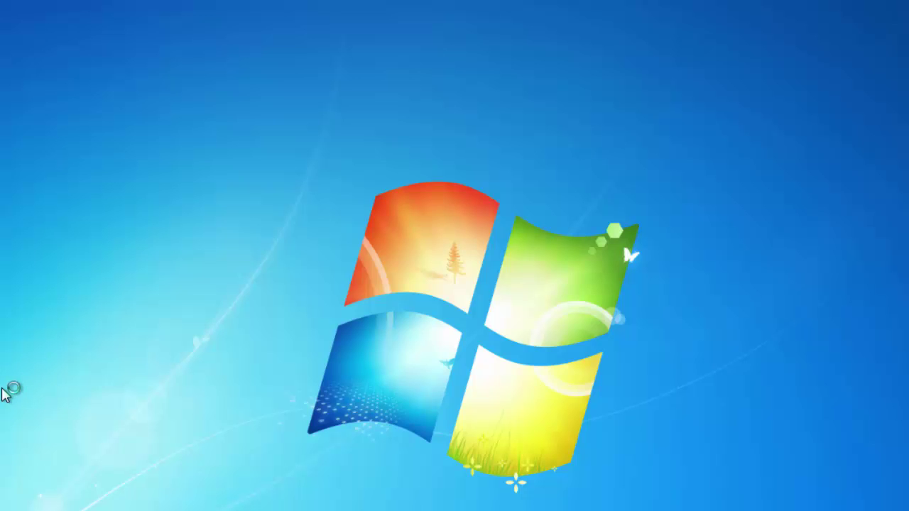
{"action": "right_click", "coordinate": [185, 368]}
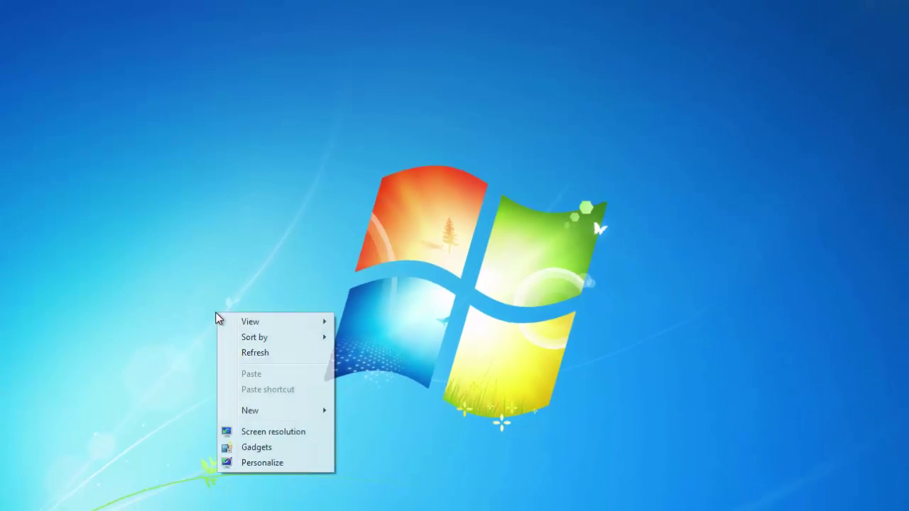
{"action": "left_click", "coordinate": [217, 396]}
{"action": "mouse_move", "coordinate": [227, 500]}
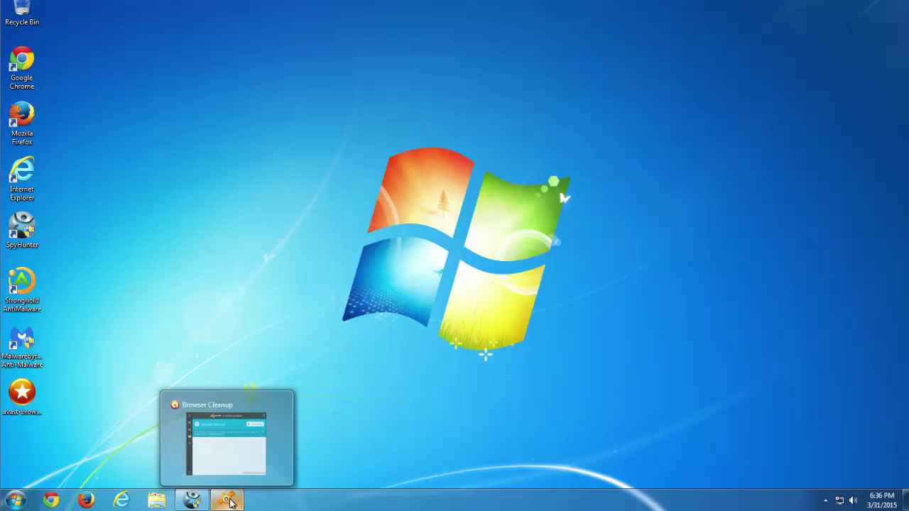
{"action": "right_click", "coordinate": [259, 303]}
{"action": "left_click", "coordinate": [297, 333]}
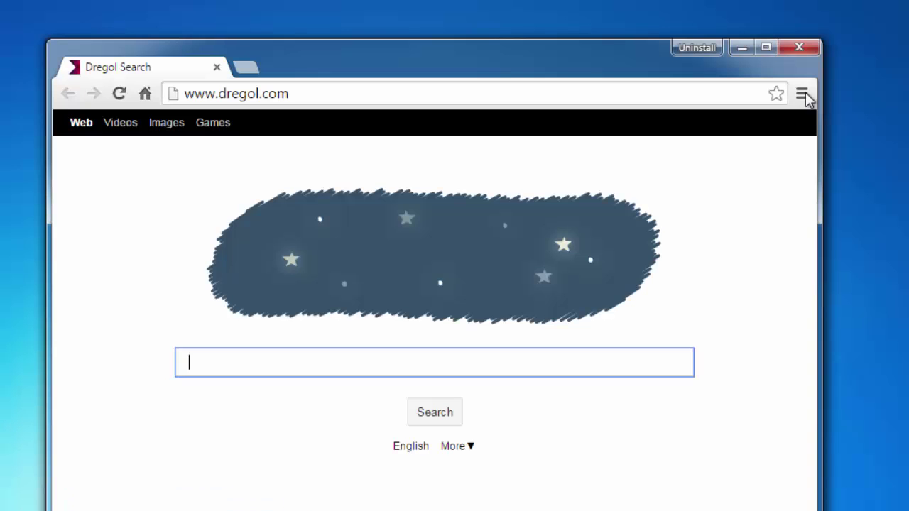
Step: Remove Dregol Search from Chrome's startup pages and start on the New Tab page
{"action": "left_click", "coordinate": [800, 93]}
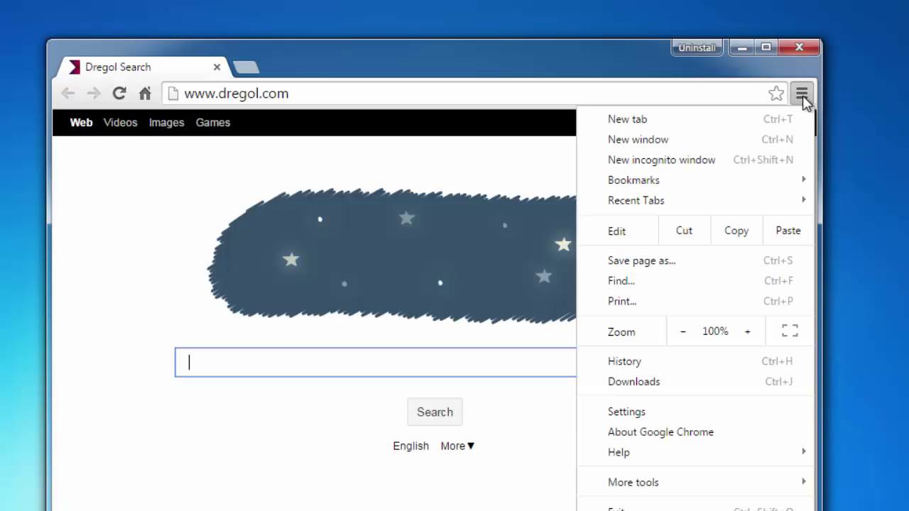
{"action": "left_click", "coordinate": [644, 414]}
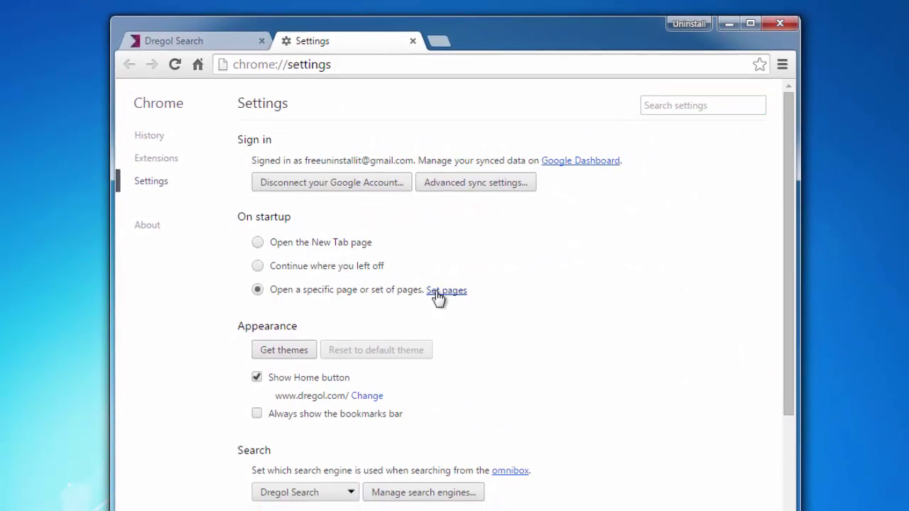
{"action": "left_click", "coordinate": [440, 290]}
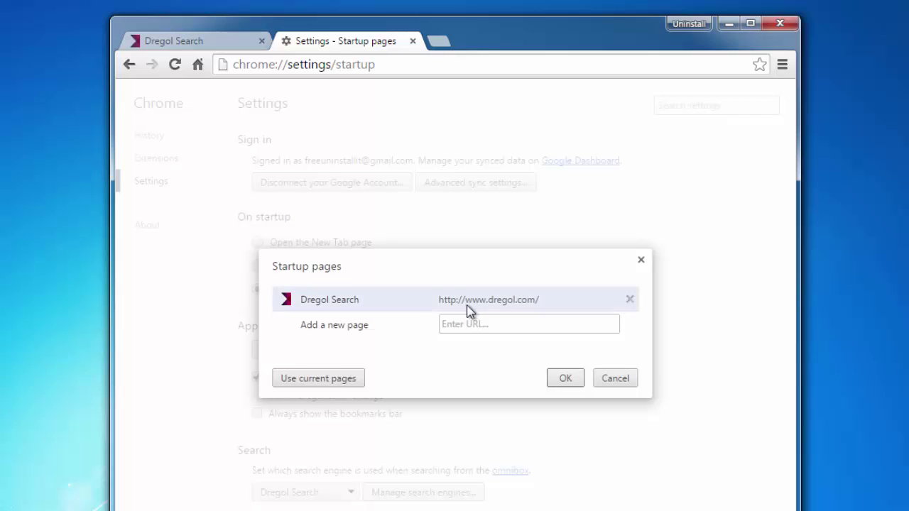
{"action": "left_click", "coordinate": [629, 303]}
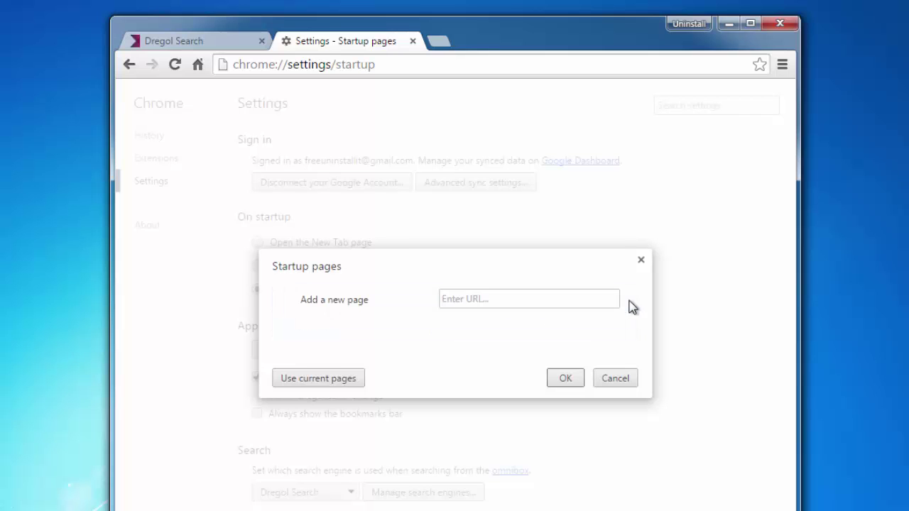
{"action": "left_click", "coordinate": [562, 378]}
{"action": "left_click", "coordinate": [257, 242]}
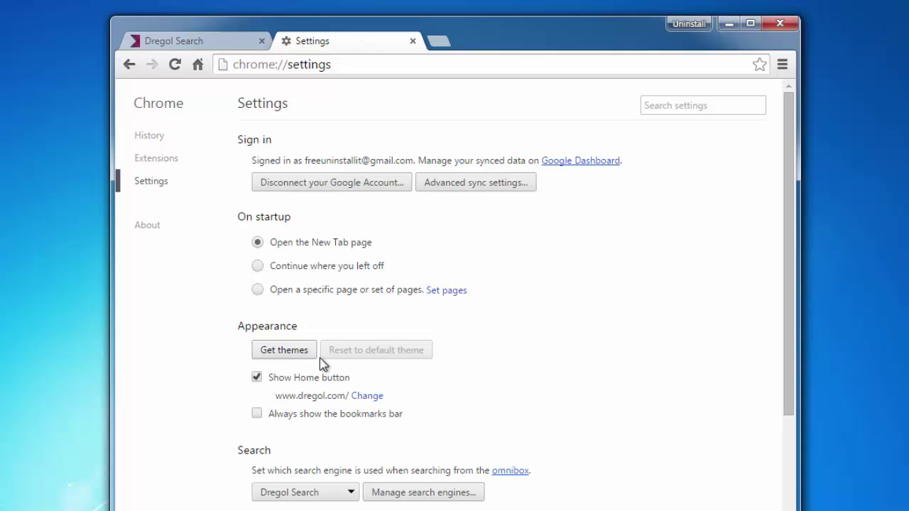
Step: Replace the Dregol home page with the New Tab page and hide the Home button
{"action": "left_click", "coordinate": [367, 396]}
{"action": "key", "text": "ctrl+a"}
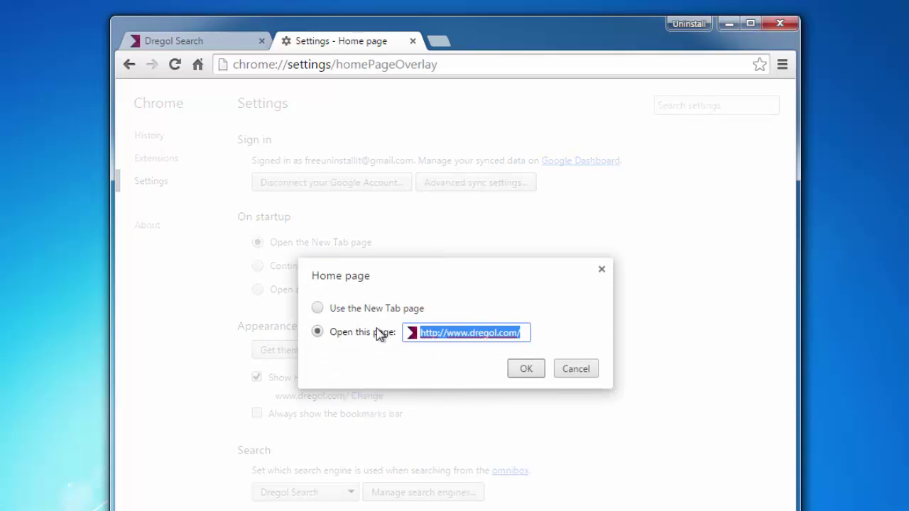
{"action": "key", "text": "BackSpace"}
{"action": "left_click", "coordinate": [317, 308]}
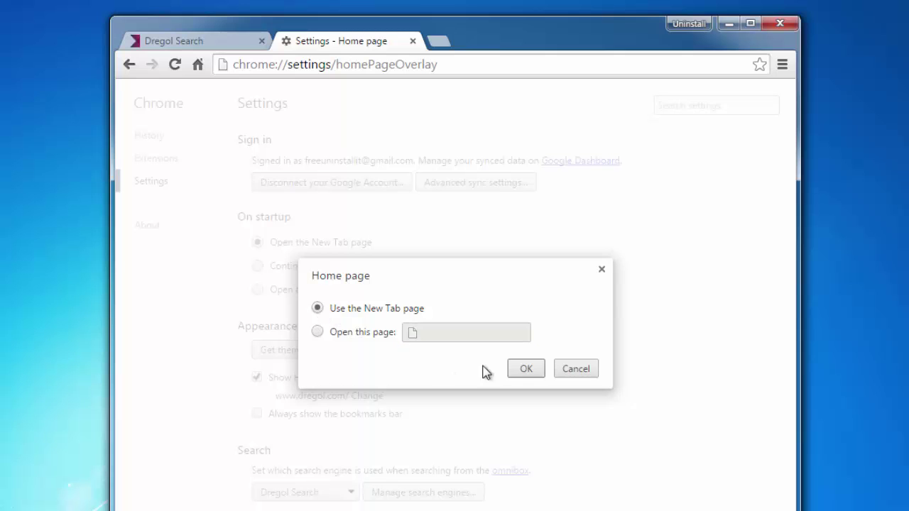
{"action": "left_click", "coordinate": [524, 370]}
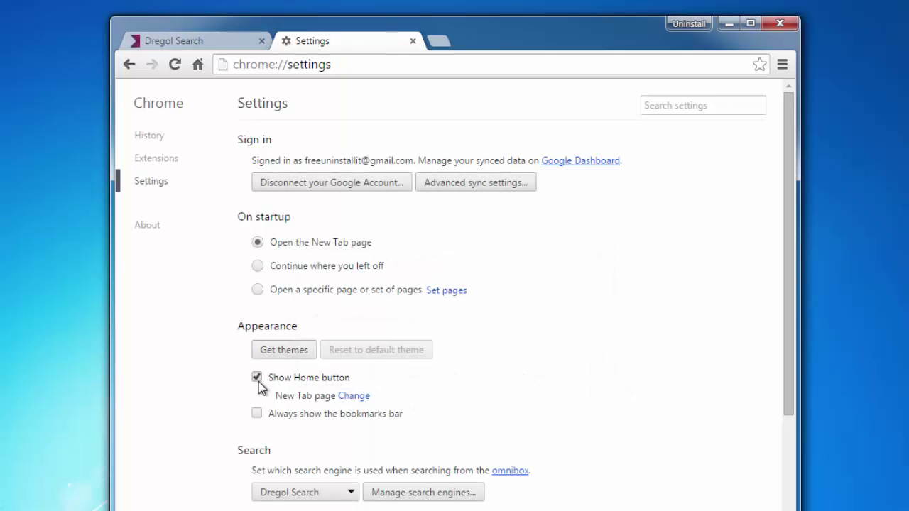
{"action": "left_click", "coordinate": [257, 377]}
Step: Make Google the default search engine and delete dregol.com, Dregol Search, Ask, AOL and fake Bing
{"action": "scroll", "coordinate": [460, 424], "scroll_direction": "down", "scroll_amount": 2}
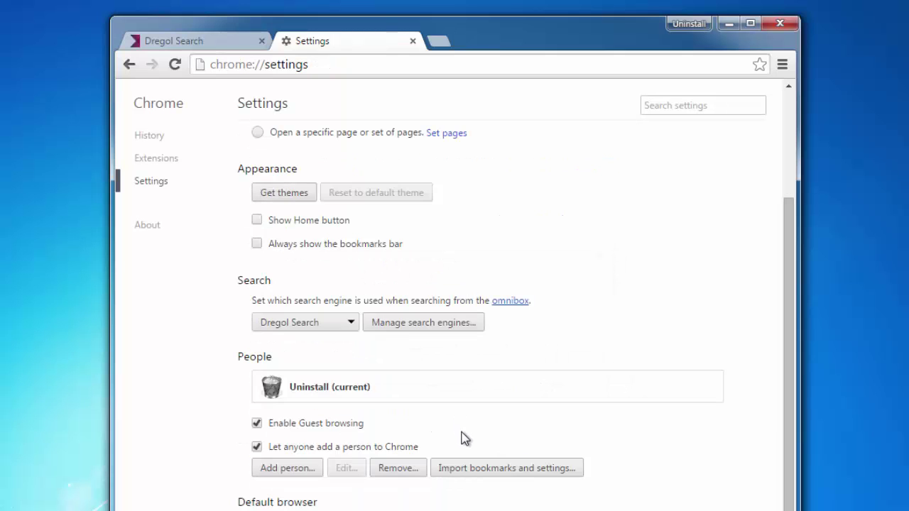
{"action": "left_click", "coordinate": [400, 325]}
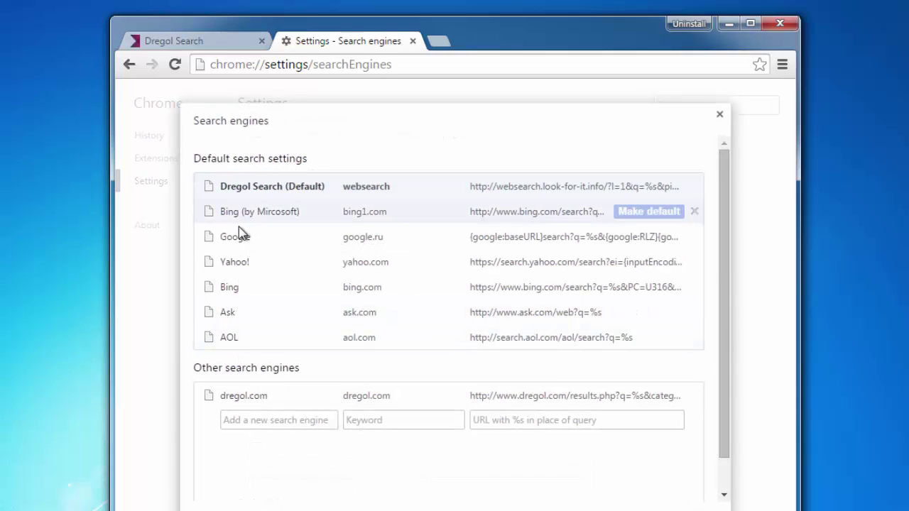
{"action": "mouse_move", "coordinate": [228, 286]}
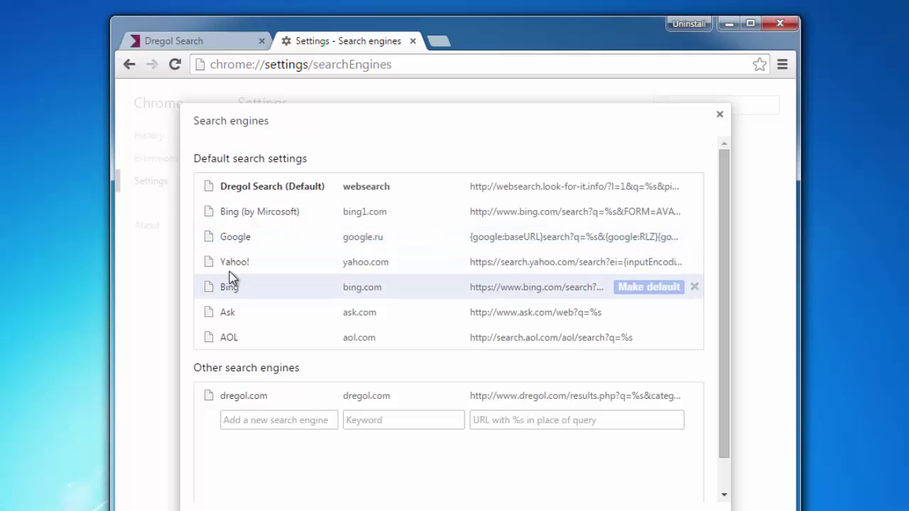
{"action": "left_click", "coordinate": [650, 239]}
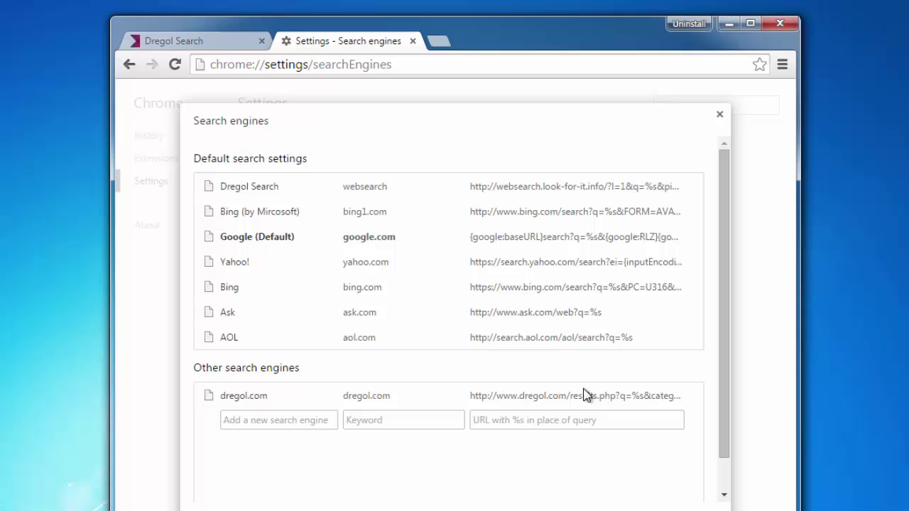
{"action": "mouse_move", "coordinate": [448, 396]}
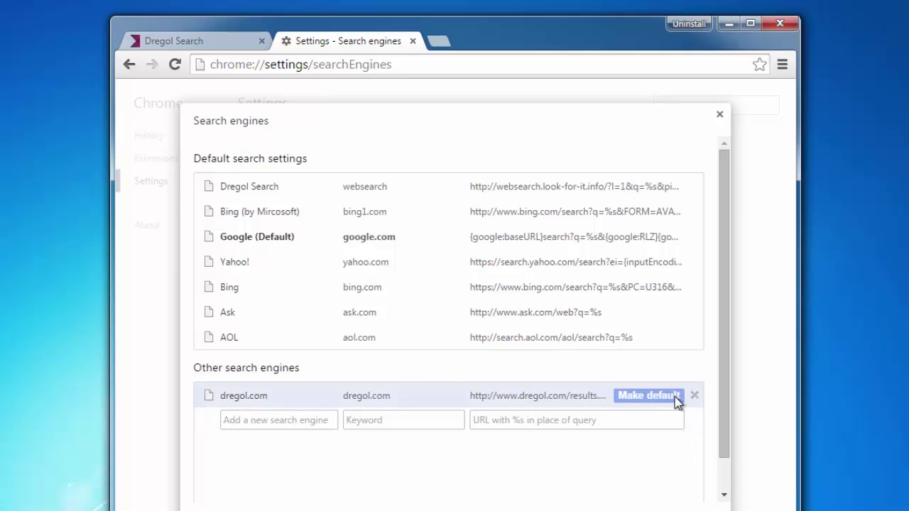
{"action": "left_click", "coordinate": [693, 397]}
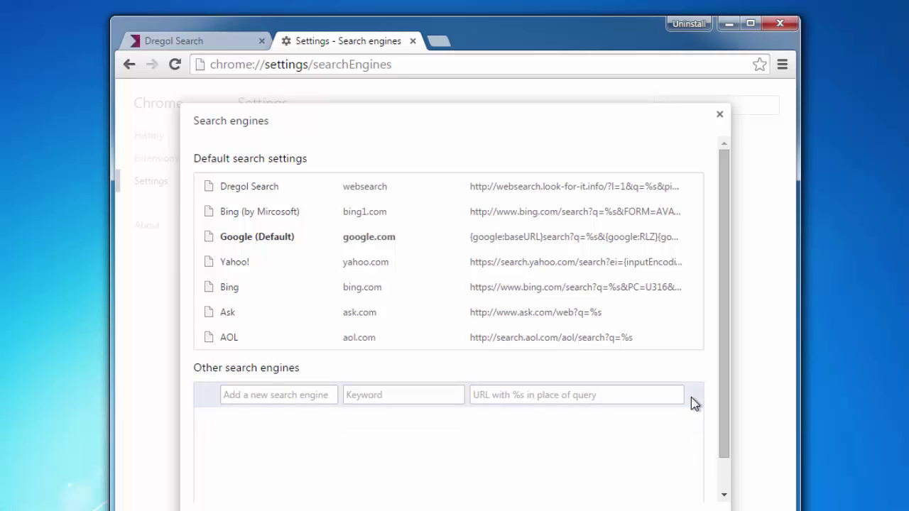
{"action": "left_click", "coordinate": [694, 187]}
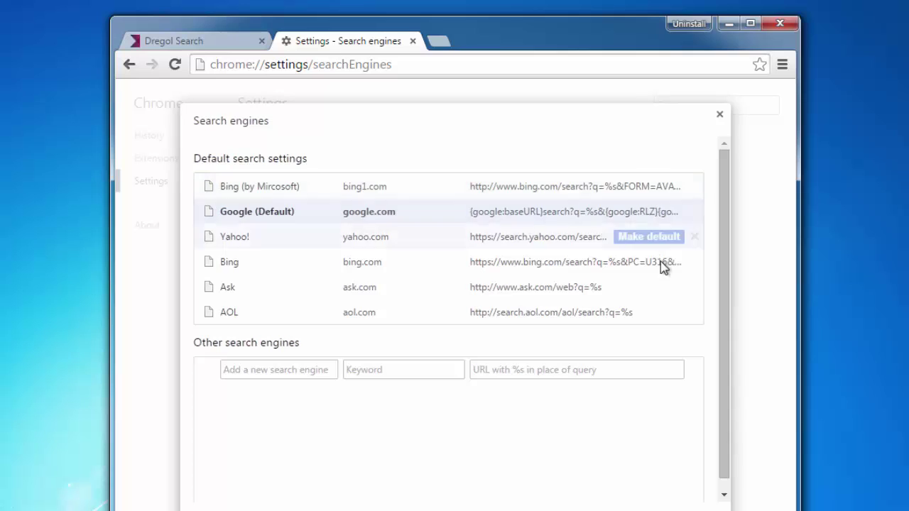
{"action": "left_click", "coordinate": [694, 288]}
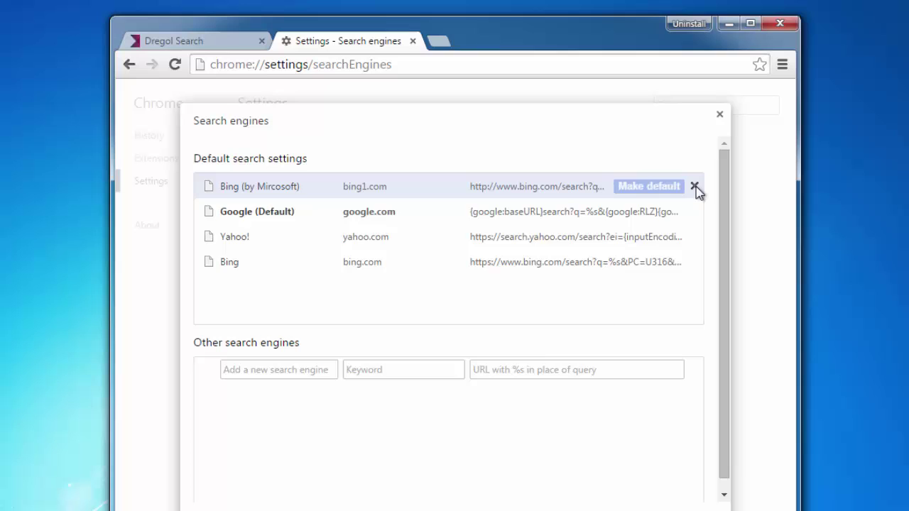
{"action": "left_click", "coordinate": [693, 187]}
{"action": "left_click", "coordinate": [719, 113]}
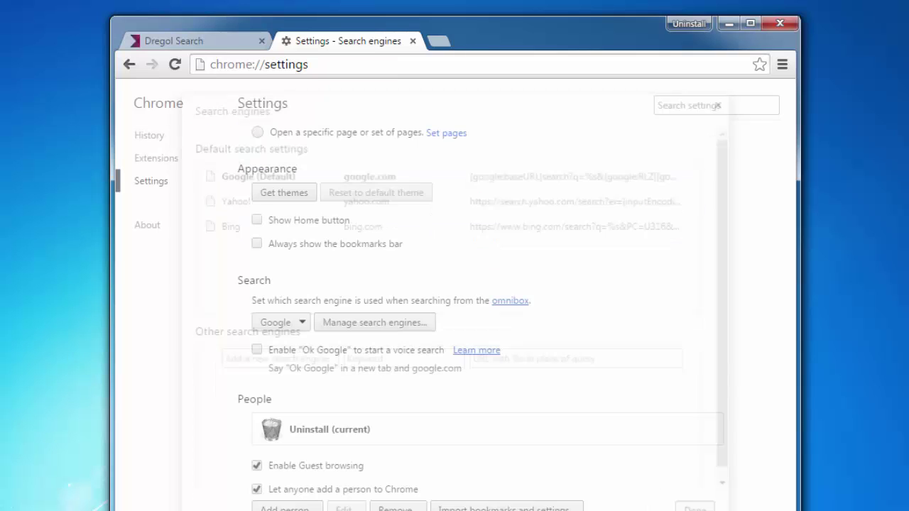
Step: Close Chrome's Settings tab and window, confirm a reopened window starts on Google New Tab, then close it
{"action": "scroll", "coordinate": [414, 435], "scroll_direction": "down", "scroll_amount": 2}
{"action": "scroll", "coordinate": [415, 434], "scroll_direction": "up", "scroll_amount": 2}
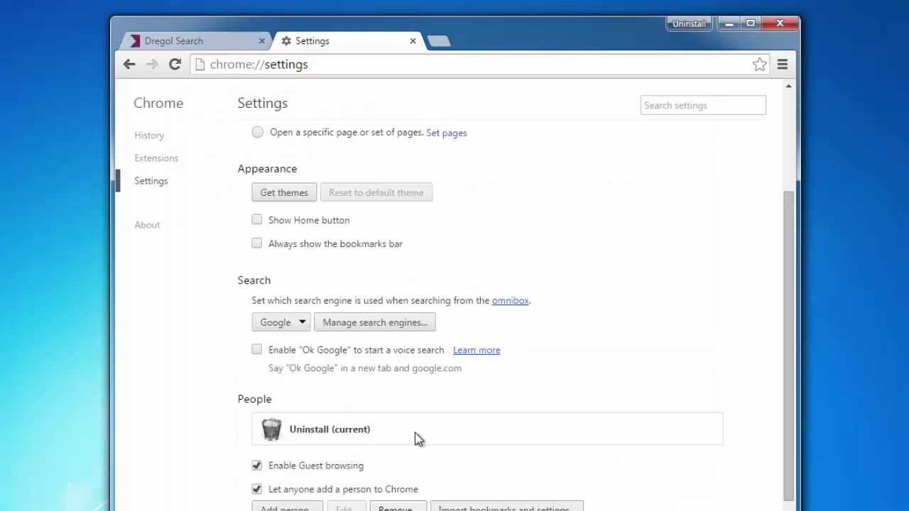
{"action": "scroll", "coordinate": [415, 437], "scroll_direction": "up", "scroll_amount": 4}
{"action": "scroll", "coordinate": [400, 426], "scroll_direction": "down", "scroll_amount": 2}
{"action": "scroll", "coordinate": [391, 344], "scroll_direction": "up", "scroll_amount": 1}
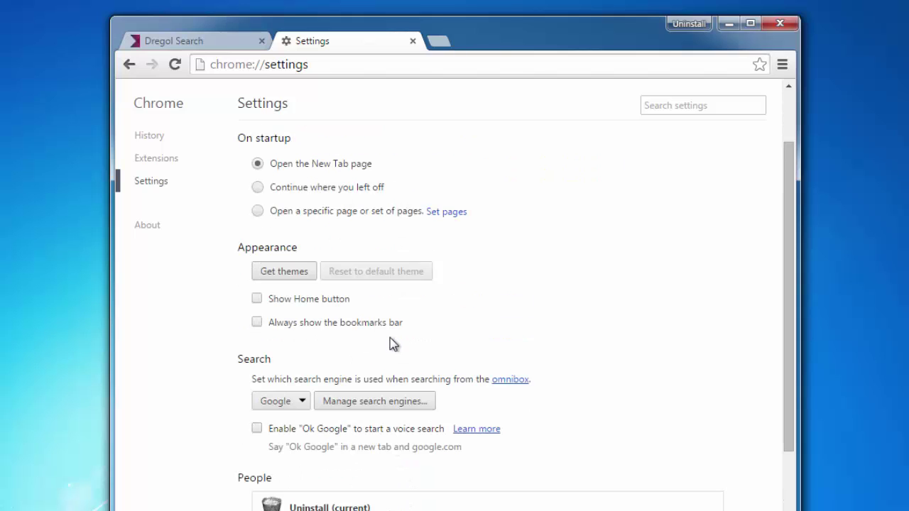
{"action": "left_click", "coordinate": [412, 41]}
{"action": "left_click", "coordinate": [788, 23]}
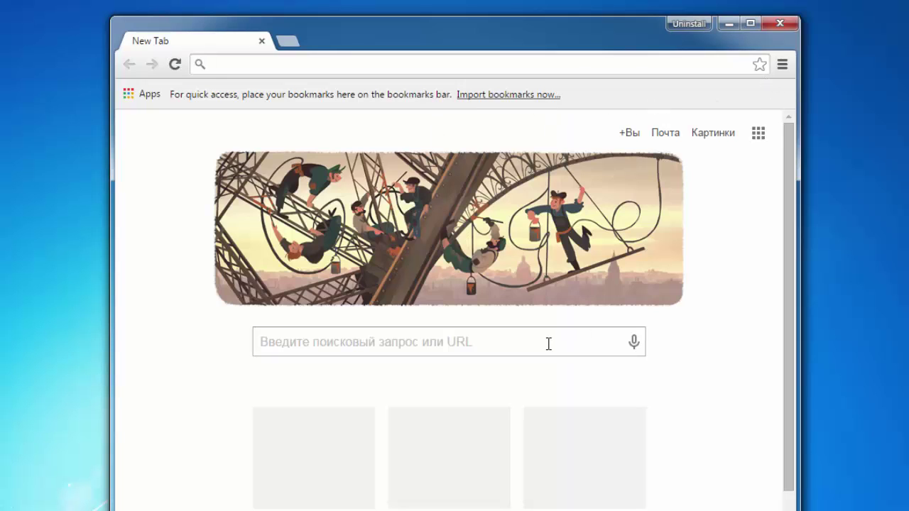
{"action": "left_click", "coordinate": [786, 23]}
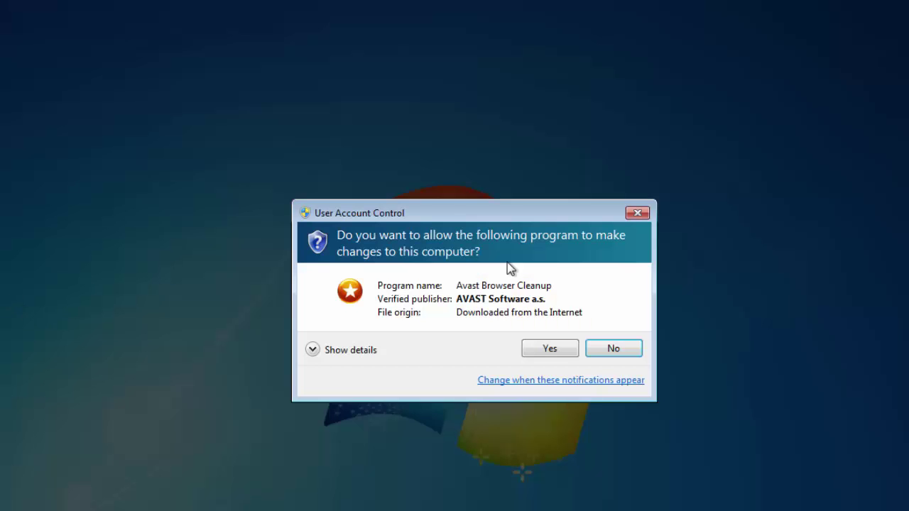
Step: Approve Avast Browser Cleanup, reset Chrome to original search and homepage settings, and close the tool
{"action": "left_click", "coordinate": [553, 349]}
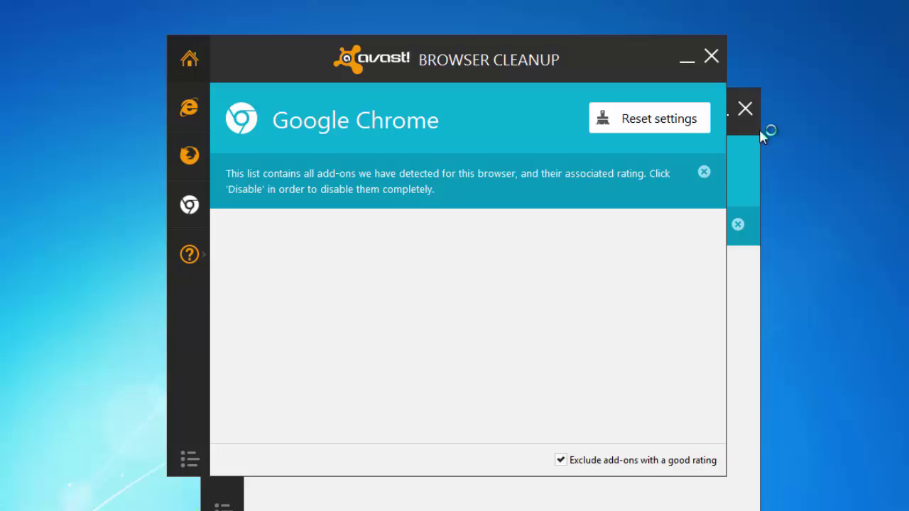
{"action": "left_click", "coordinate": [745, 108]}
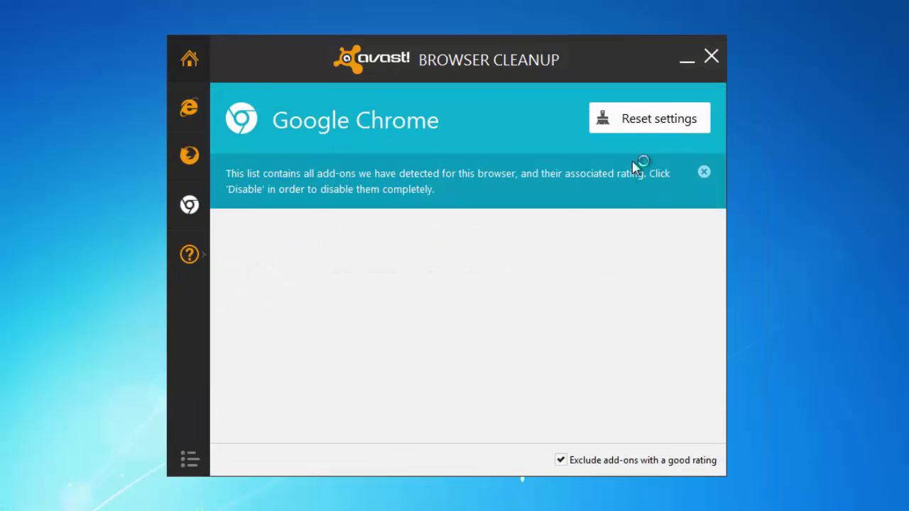
{"action": "left_click", "coordinate": [628, 124]}
{"action": "left_click", "coordinate": [449, 263]}
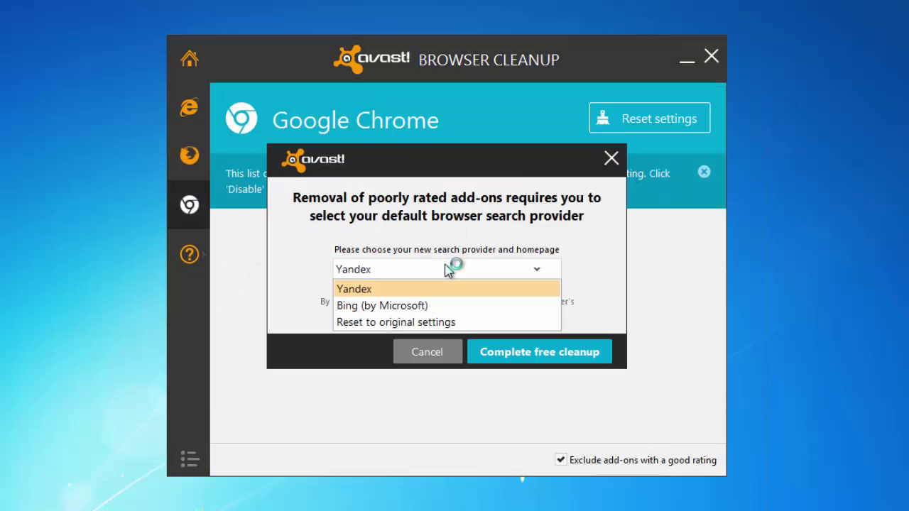
{"action": "left_click", "coordinate": [384, 322]}
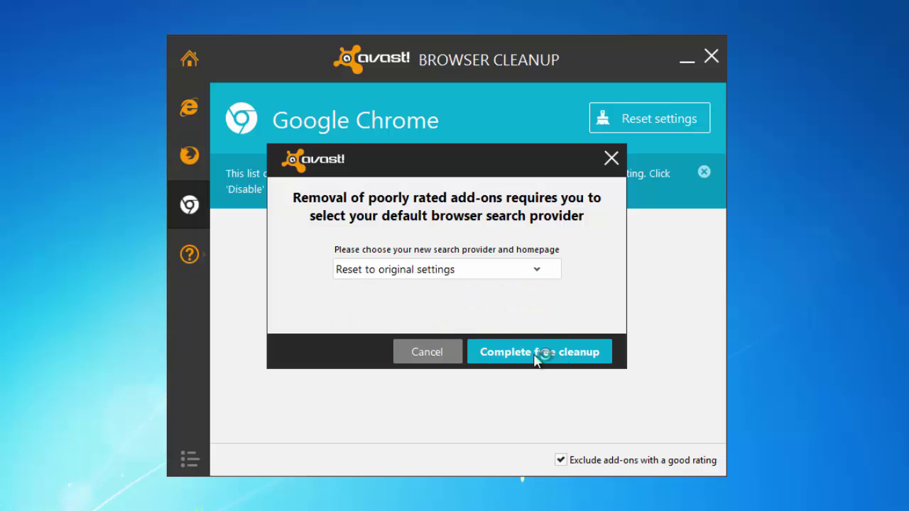
{"action": "left_click", "coordinate": [536, 357]}
{"action": "left_click", "coordinate": [570, 355]}
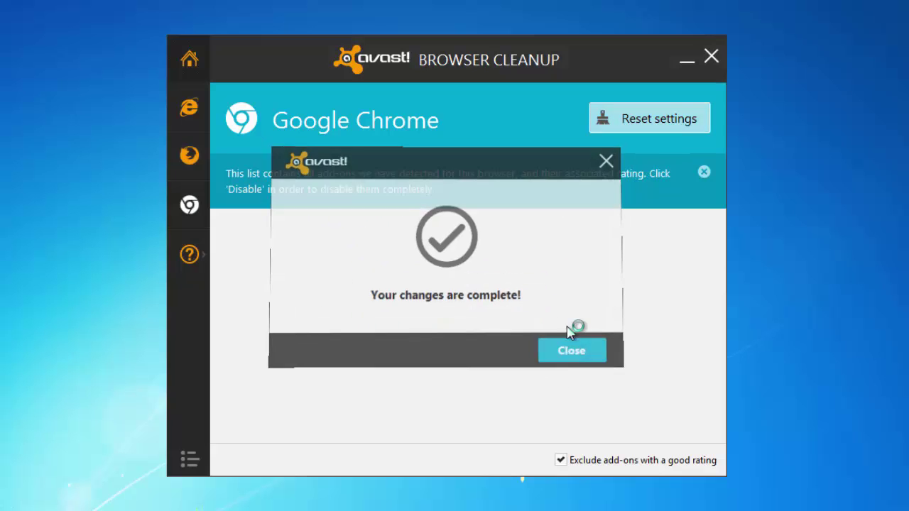
{"action": "left_click", "coordinate": [711, 56]}
Step: Refresh the desktop and expand the Dregol.com threat in SpyHunter's scan results
{"action": "right_click", "coordinate": [306, 192]}
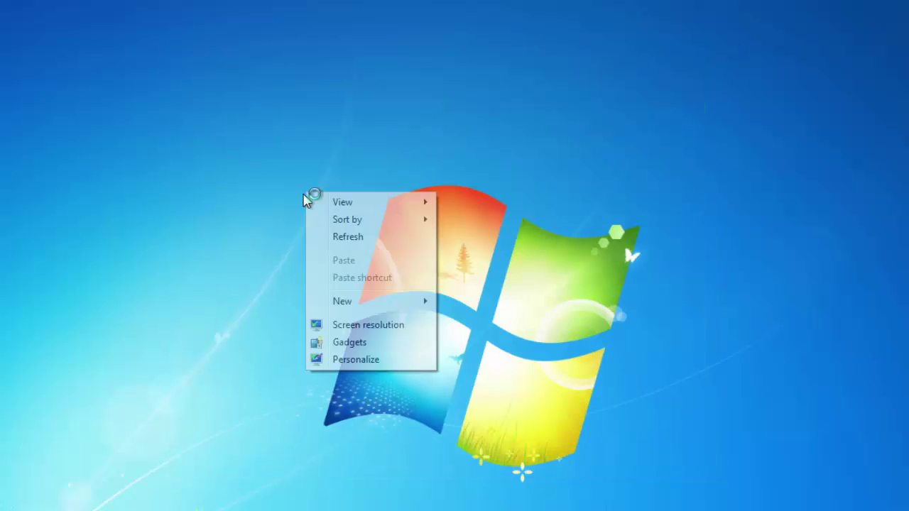
{"action": "left_click", "coordinate": [345, 236]}
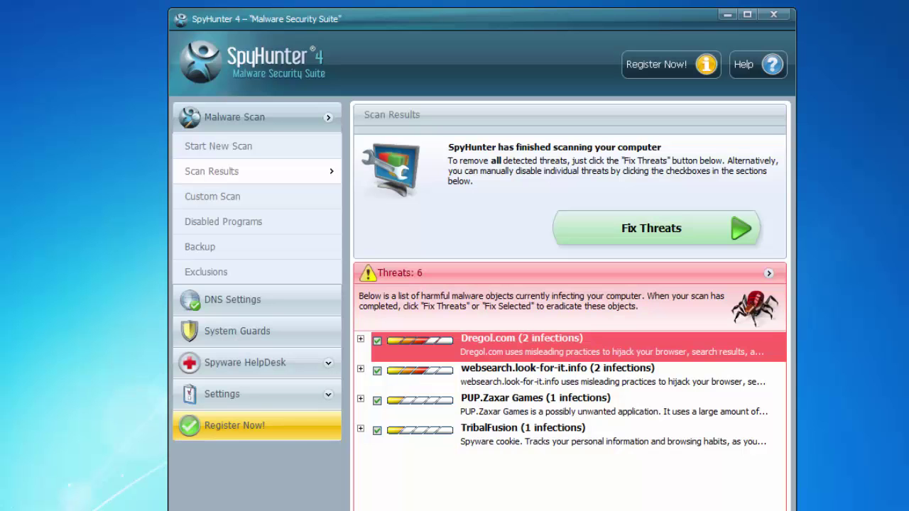
{"action": "left_click", "coordinate": [362, 339]}
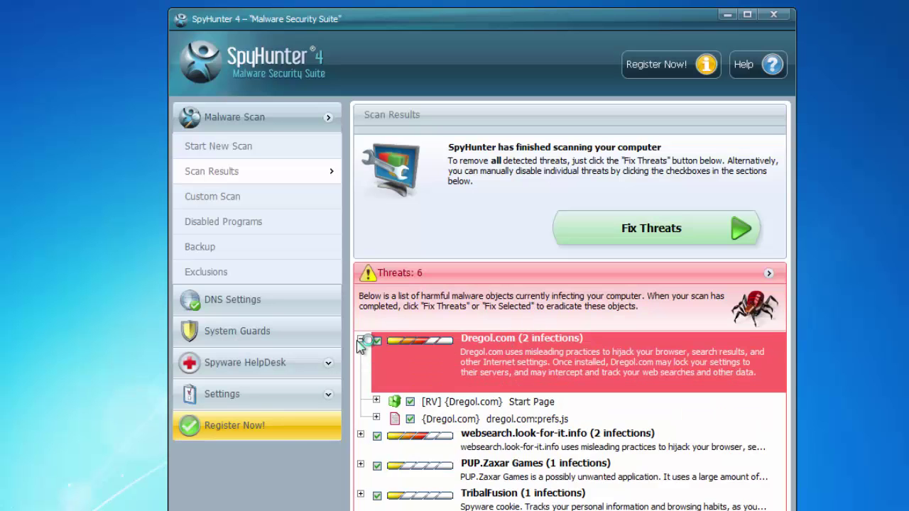